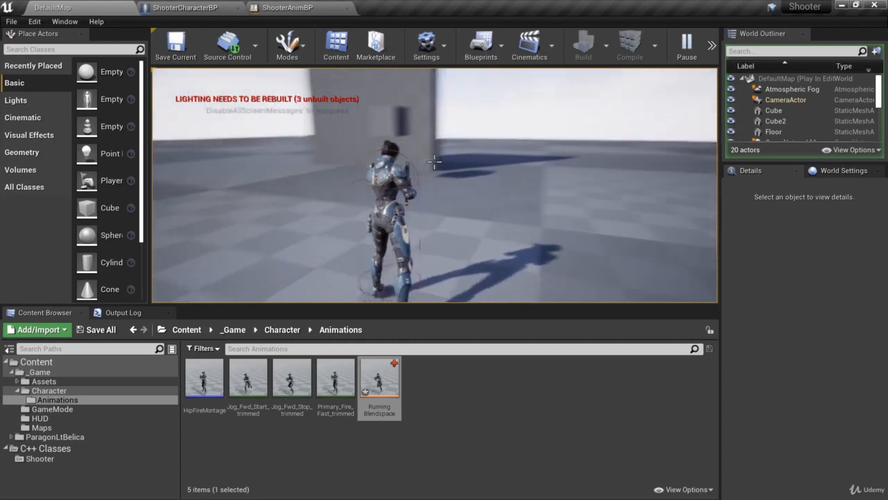
Test the character's sideways movement to the left and right in the running game preview, and end the play session
{"action": "key", "text": "a"}
{"action": "key", "text": "a"}
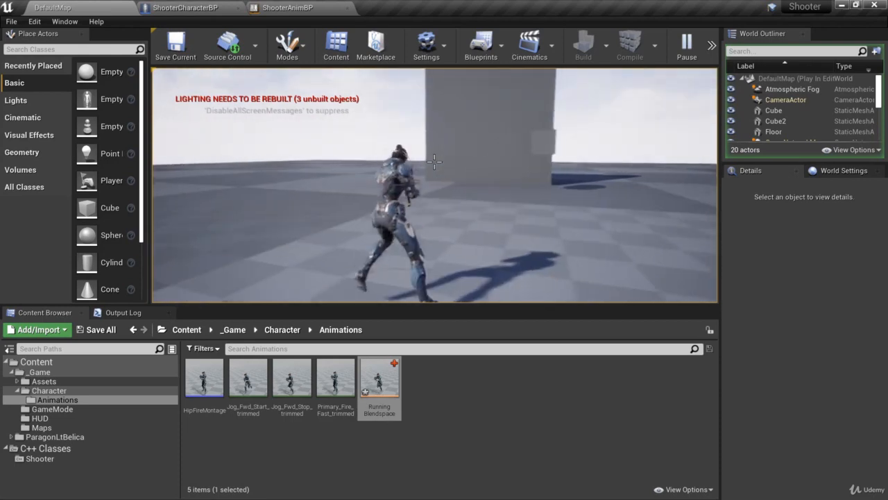
{"action": "key", "text": "d"}
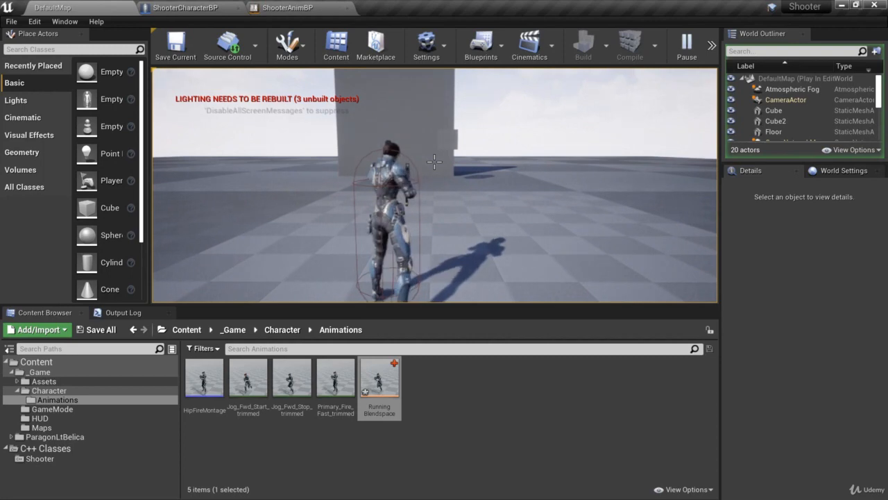
{"action": "key", "text": "Escape"}
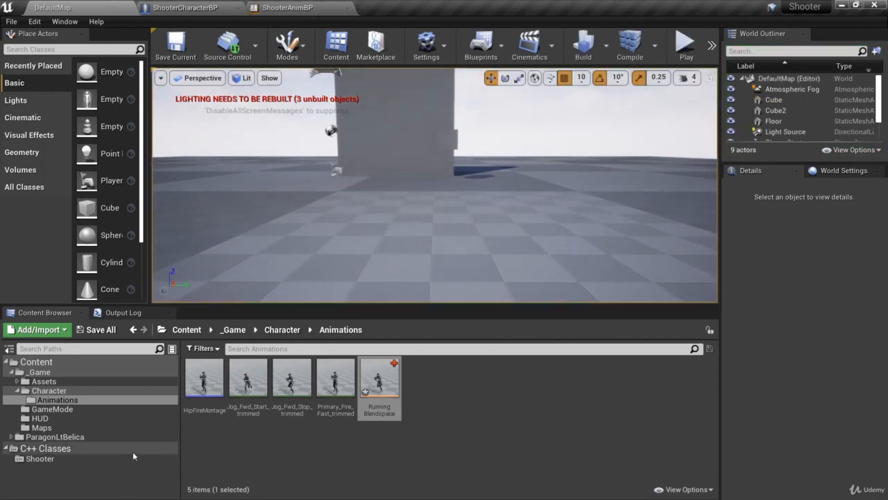
Open the Animations folder of Belica under ParagonLtBelica, Characters, Heroes, and filter its assets by "jog"
{"action": "double_click", "coordinate": [76, 373]}
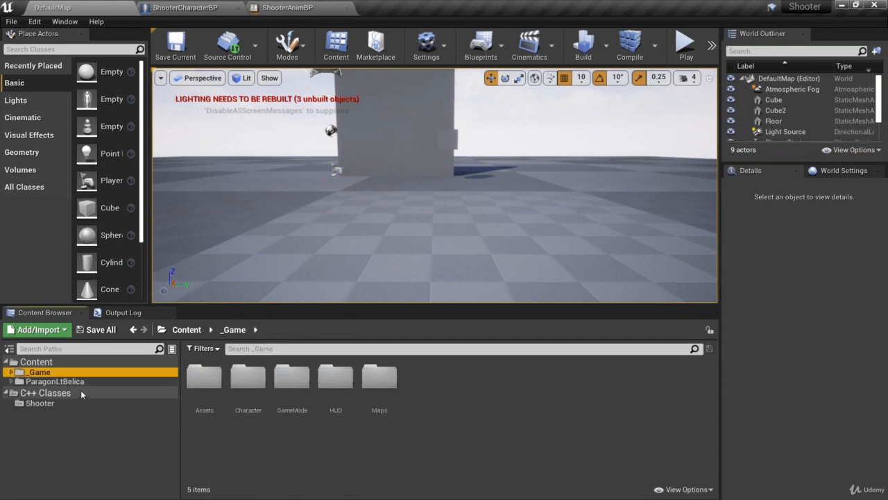
{"action": "left_click", "coordinate": [11, 381]}
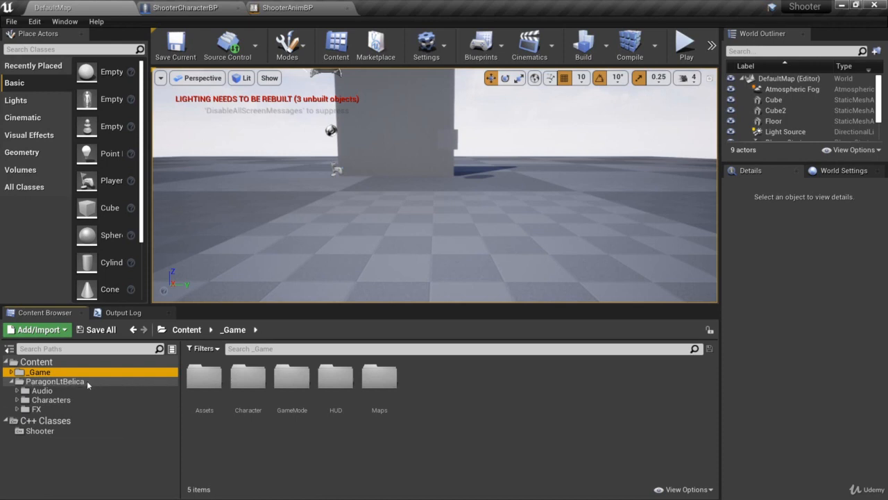
{"action": "left_click", "coordinate": [16, 400]}
{"action": "left_click", "coordinate": [22, 419]}
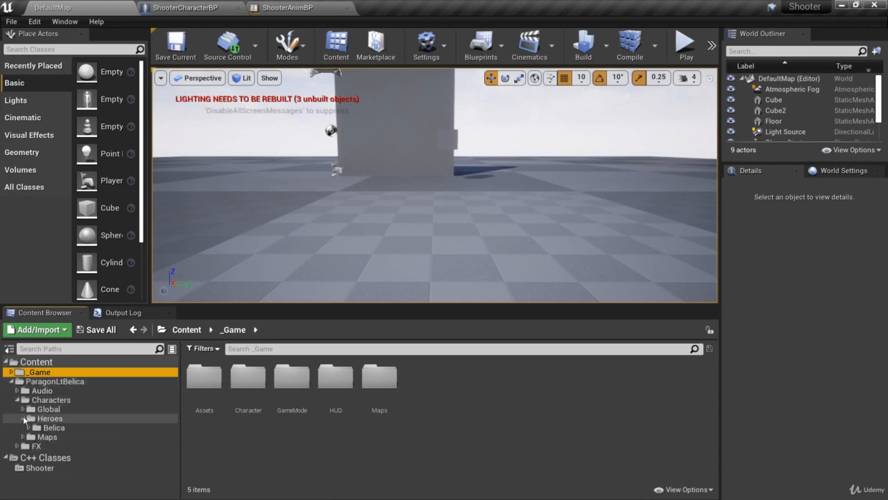
{"action": "left_click", "coordinate": [28, 427]}
{"action": "left_click", "coordinate": [36, 437]}
{"action": "left_click", "coordinate": [69, 436]}
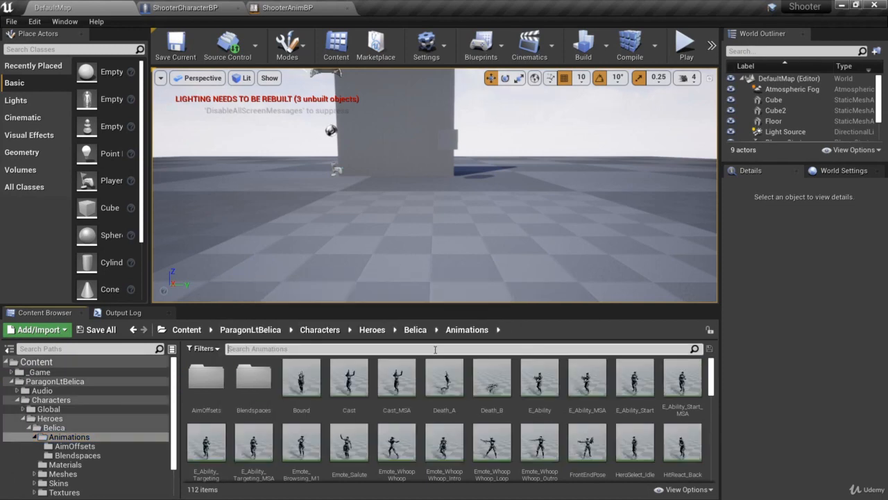
{"action": "type", "text": "jog"}
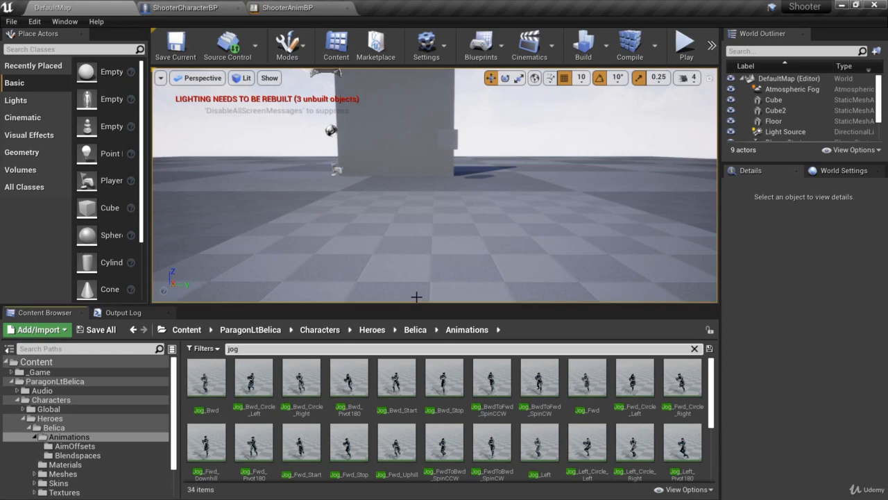
Copy the Jog_Bwd_Start animation from Belica's Animations folder into _Game/Character/Animations
{"action": "left_click", "coordinate": [399, 385]}
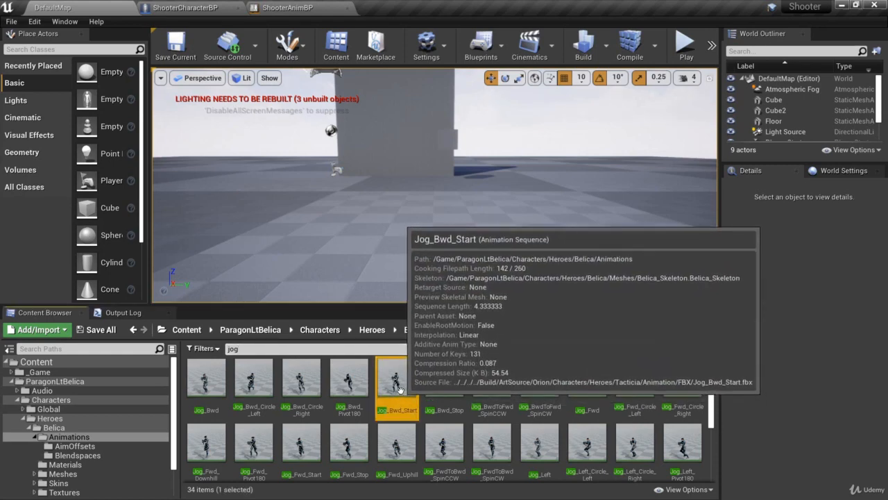
{"action": "left_click", "coordinate": [17, 373]}
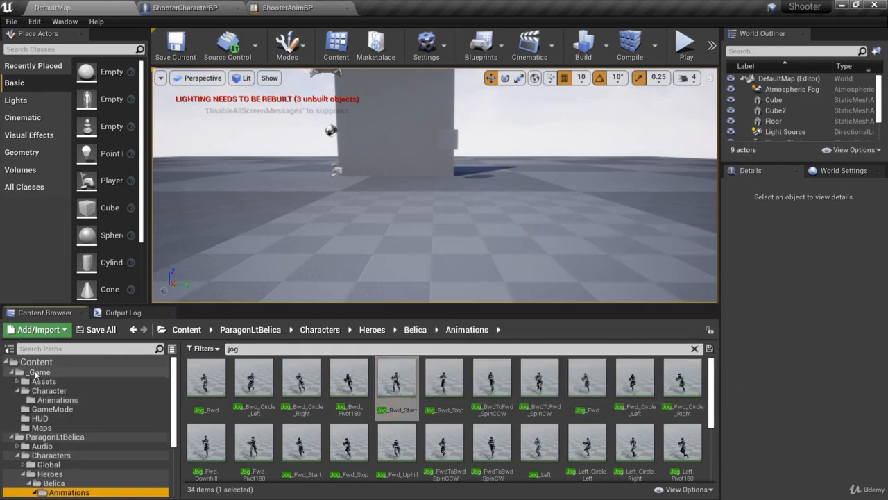
{"action": "left_click", "coordinate": [58, 400]}
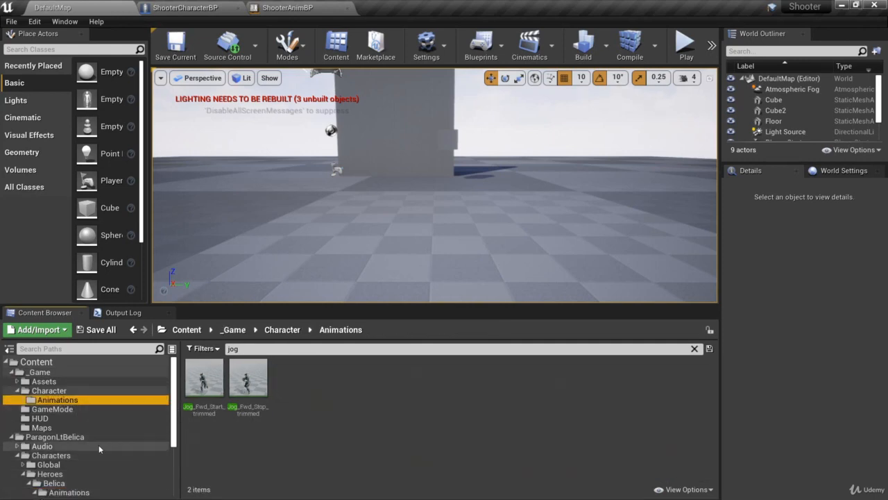
{"action": "scroll", "coordinate": [77, 472], "scroll_direction": "down", "scroll_amount": 1}
{"action": "left_click", "coordinate": [77, 492]}
{"action": "left_click", "coordinate": [70, 474]}
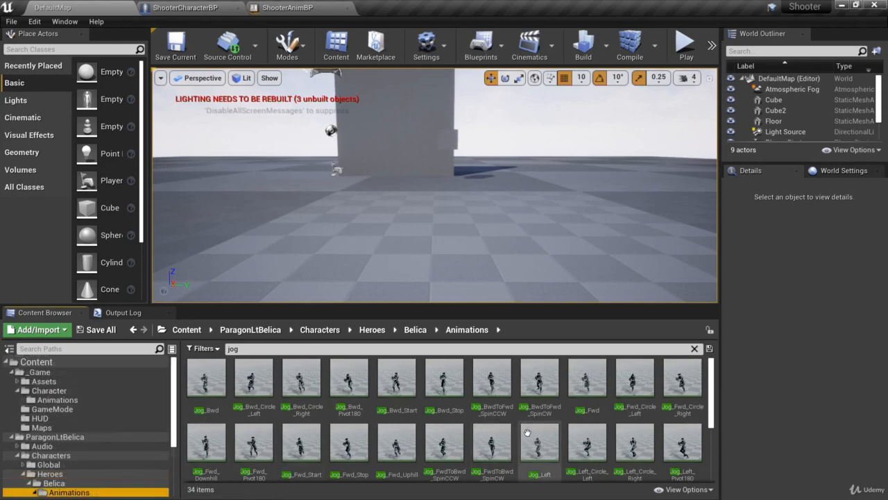
{"action": "left_click", "coordinate": [401, 400]}
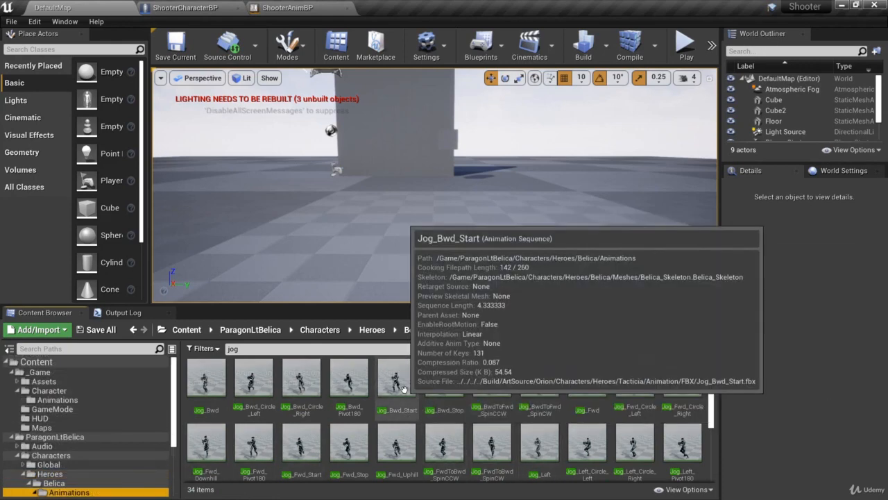
{"action": "left_click_drag", "start_coordinate": [64, 399], "coordinate": [63, 401]}
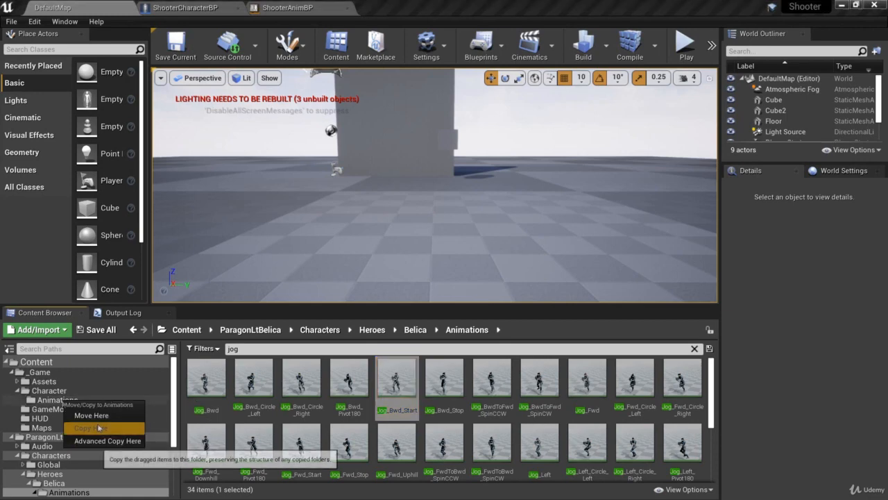
{"action": "left_click", "coordinate": [87, 422]}
Copy the Jog_Left_Start and Jog_Right_Start animations into _Game/Character/Animations
{"action": "scroll", "coordinate": [544, 387], "scroll_direction": "down", "scroll_amount": 1}
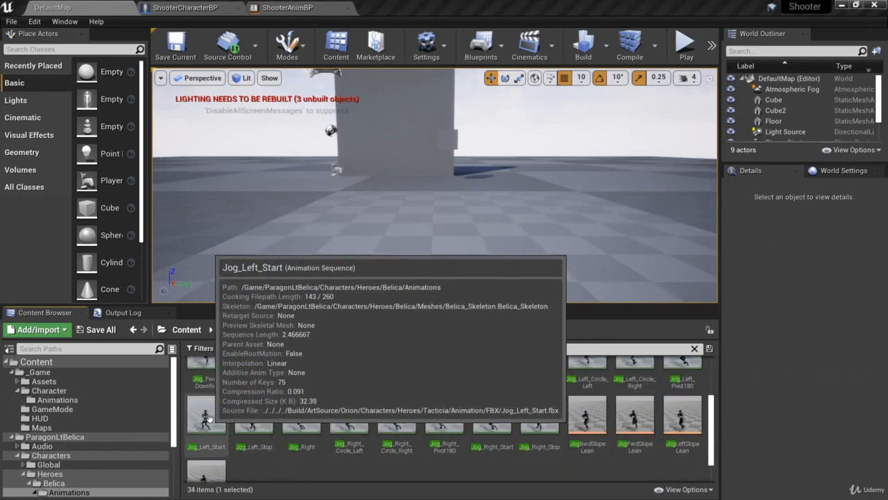
{"action": "left_click_drag", "start_coordinate": [207, 419], "coordinate": [77, 400]}
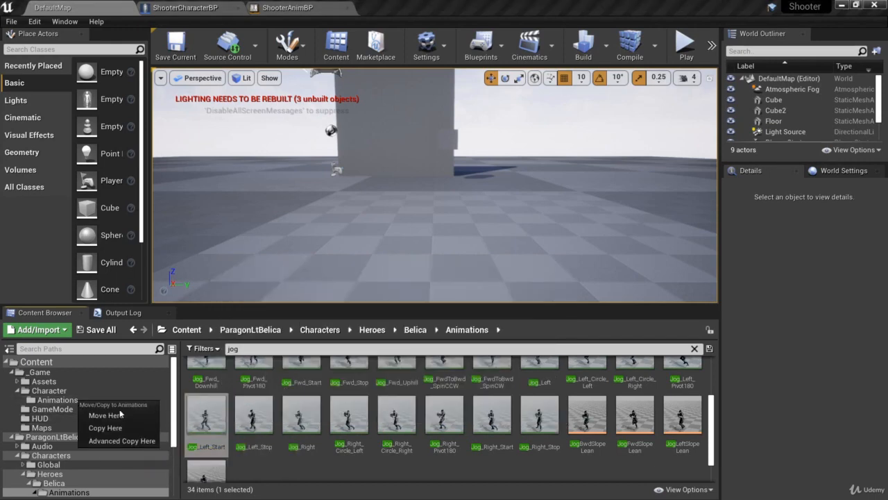
{"action": "left_click", "coordinate": [104, 428]}
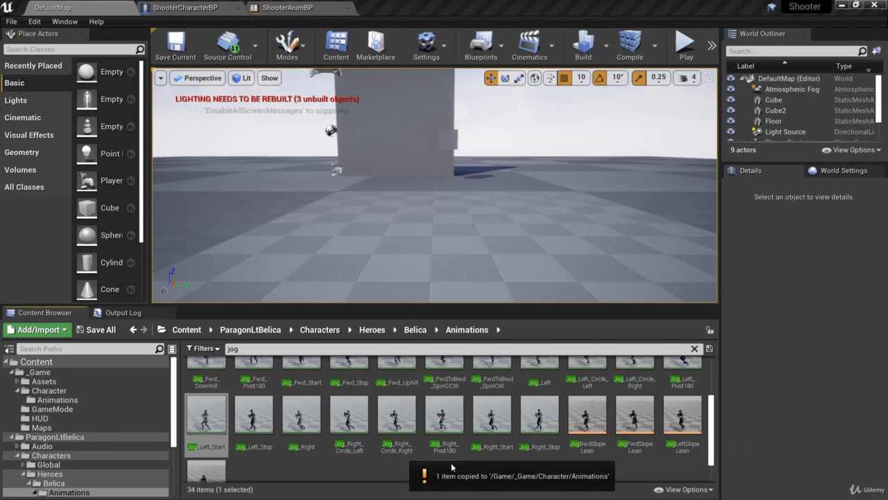
{"action": "left_click_drag", "start_coordinate": [492, 416], "coordinate": [78, 401]}
{"action": "left_click", "coordinate": [102, 429]}
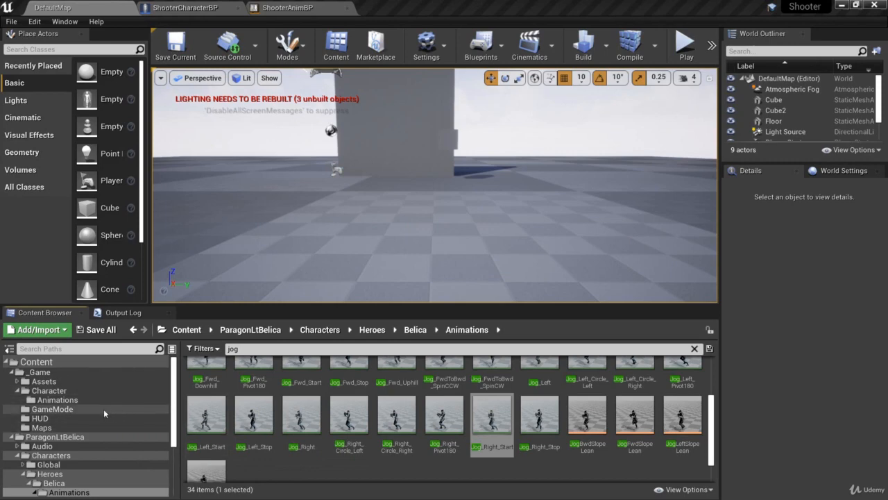
Show all assets in _Game/Character/Animations without the search filter and rename Jog_Bwd_Start as Jog_Bwd_Start_trimmed
{"action": "left_click", "coordinate": [87, 400]}
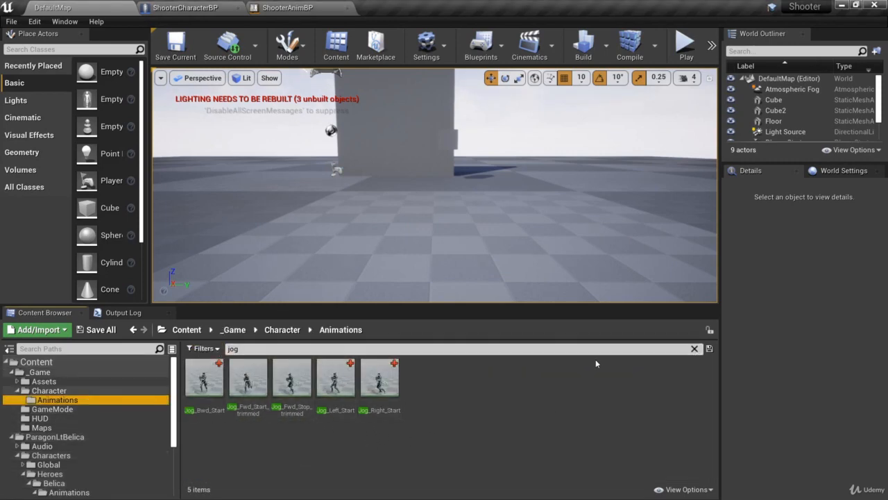
{"action": "left_click", "coordinate": [695, 348]}
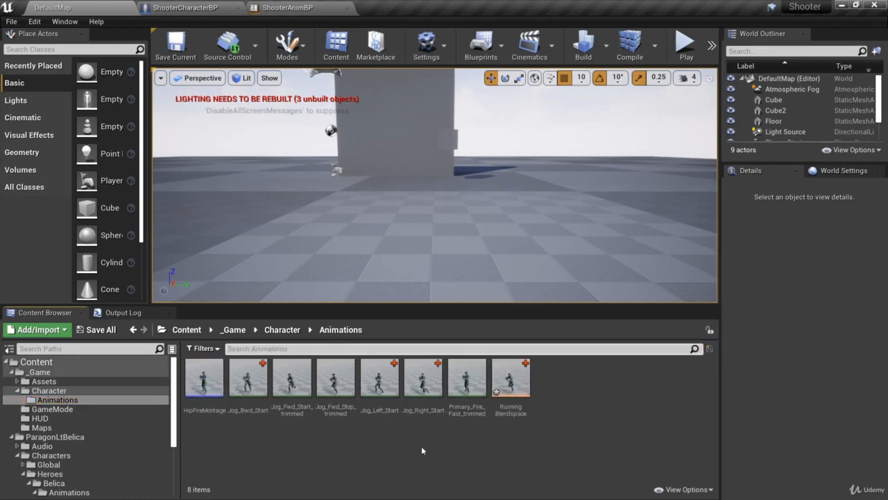
{"action": "left_click", "coordinate": [268, 409]}
{"action": "key", "text": "F2"}
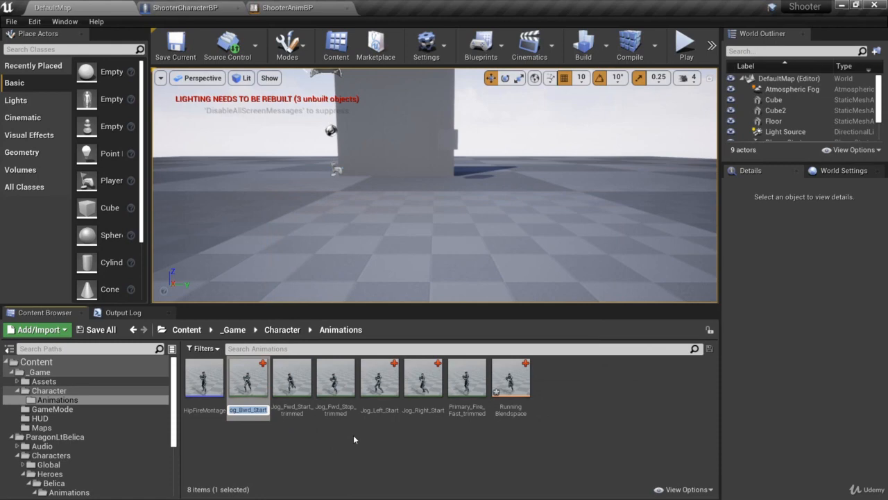
{"action": "key", "text": "End"}
{"action": "type", "text": "_trimmed"}
{"action": "key", "text": "Return"}
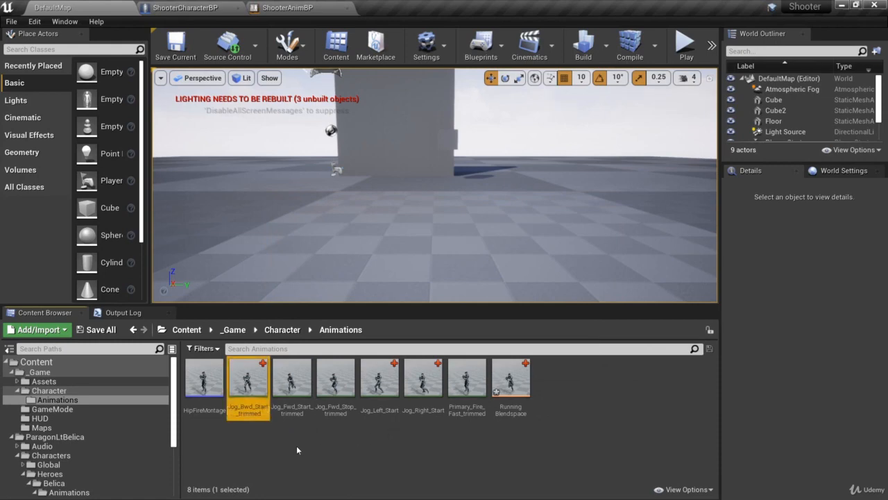
Rename the copied Jog_Left_Start animation as Jog_Left_Start_trimmed
{"action": "left_click", "coordinate": [385, 408]}
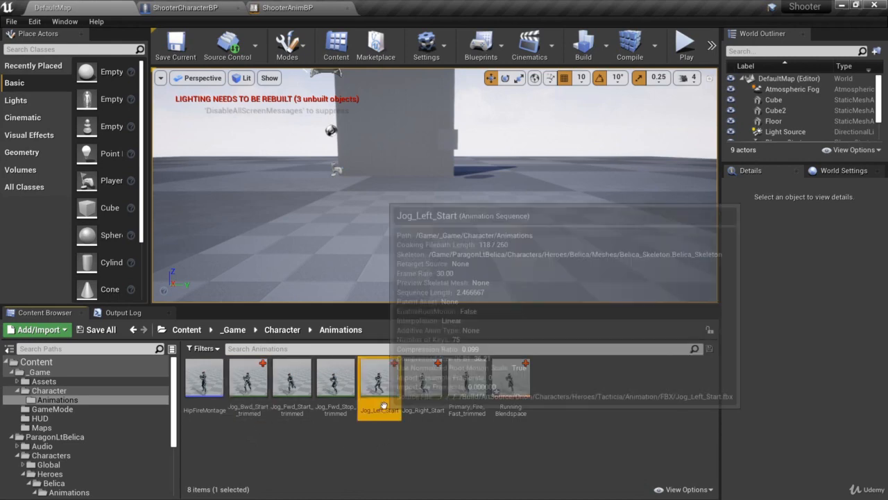
{"action": "key", "text": "F2"}
{"action": "key", "text": "End"}
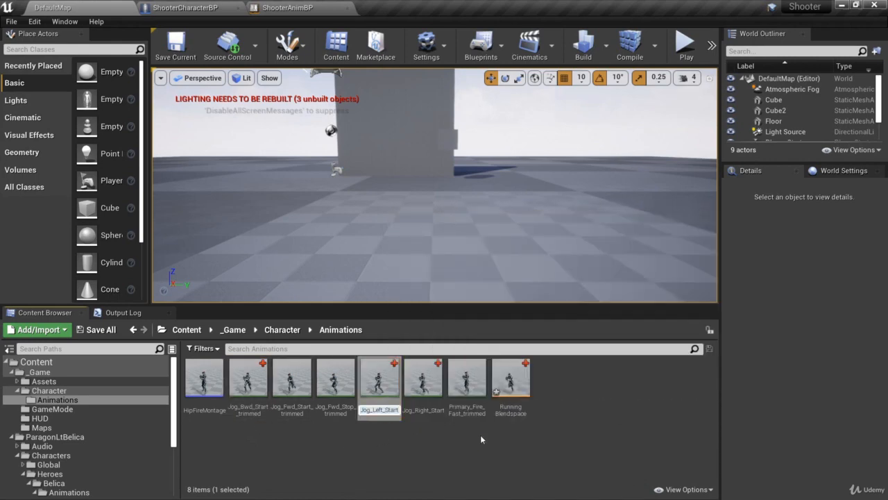
{"action": "type", "text": "_trimmed"}
{"action": "key", "text": "Return"}
Rename the copied Jog_Right_Start animation as Jog_Right_Start_trimmed
{"action": "left_click", "coordinate": [432, 411]}
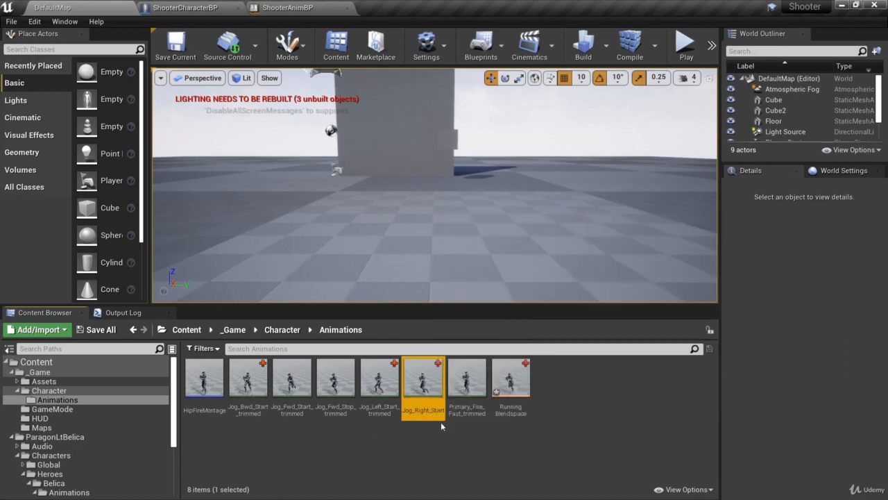
{"action": "key", "text": "F2"}
{"action": "key", "text": "End"}
{"action": "type", "text": "_trimmed"}
{"action": "key", "text": "Return"}
{"action": "left_click", "coordinate": [362, 452]}
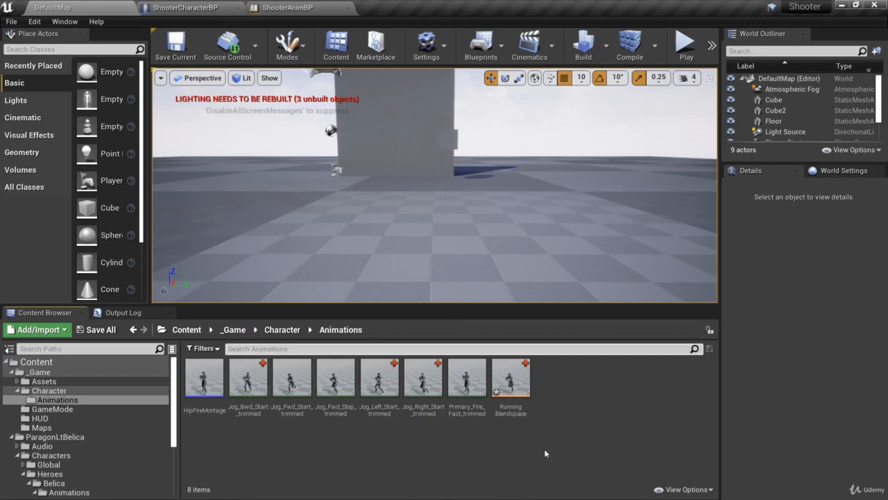
Create a Blend Space 1D for Belica_Skeleton in the character's Animations folder and name it JogStartBlendspace
{"action": "right_click", "coordinate": [277, 440]}
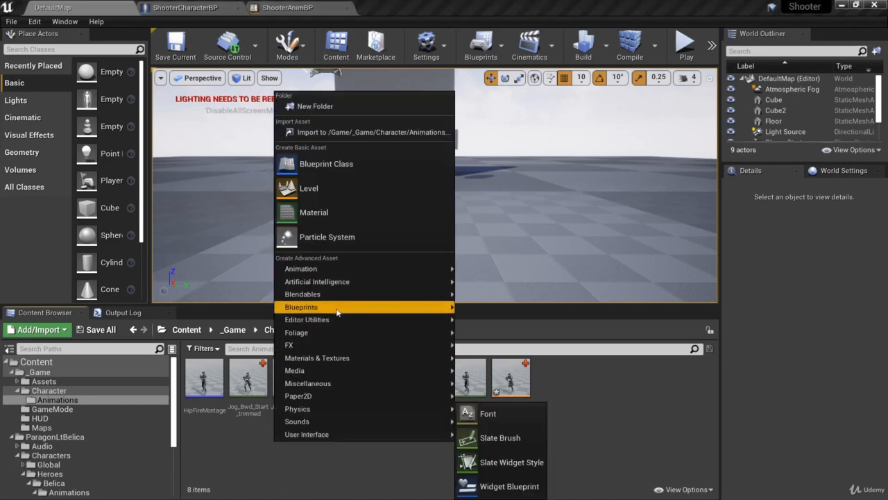
{"action": "mouse_move", "coordinate": [319, 274]}
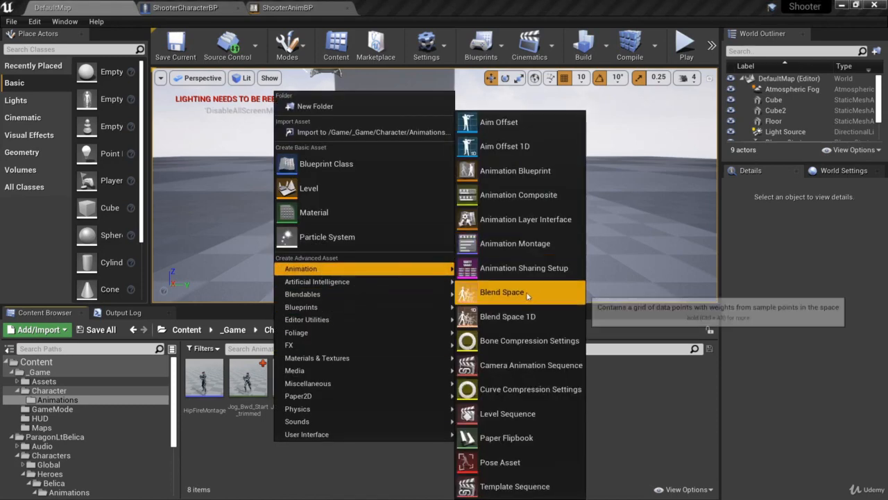
{"action": "left_click", "coordinate": [518, 319]}
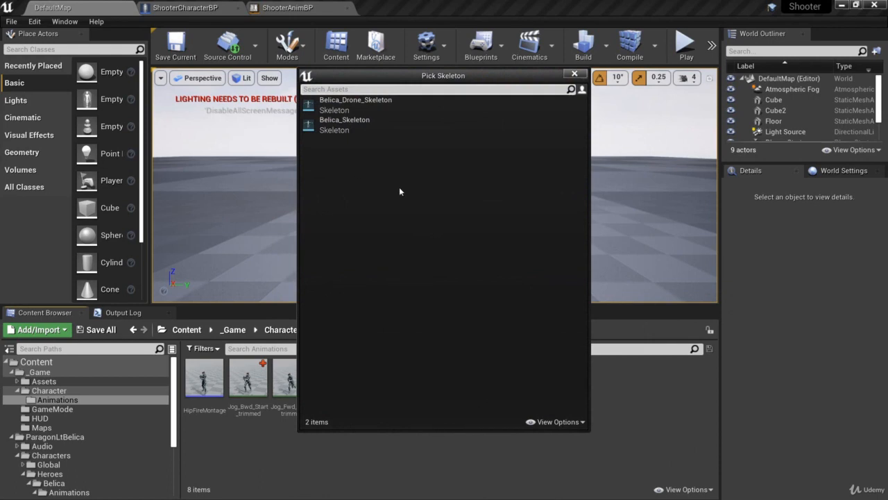
{"action": "left_click", "coordinate": [356, 125]}
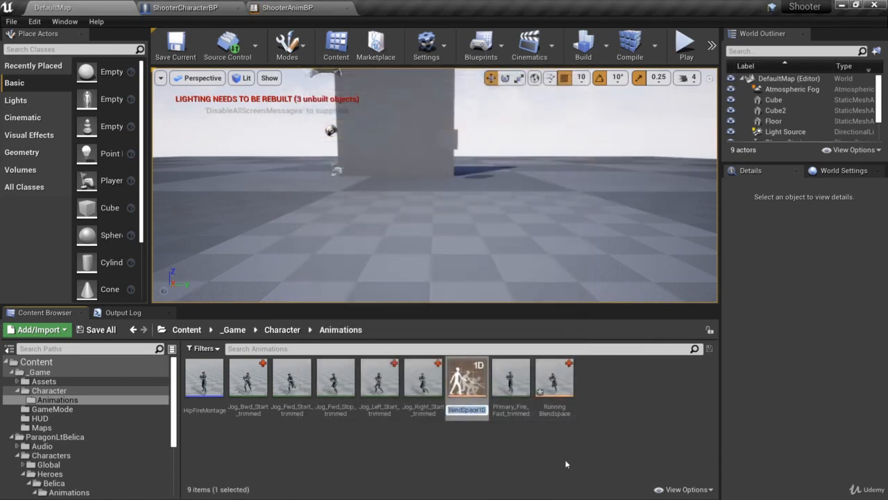
{"action": "type", "text": "JogStartBlendspace"}
{"action": "key", "text": "Return"}
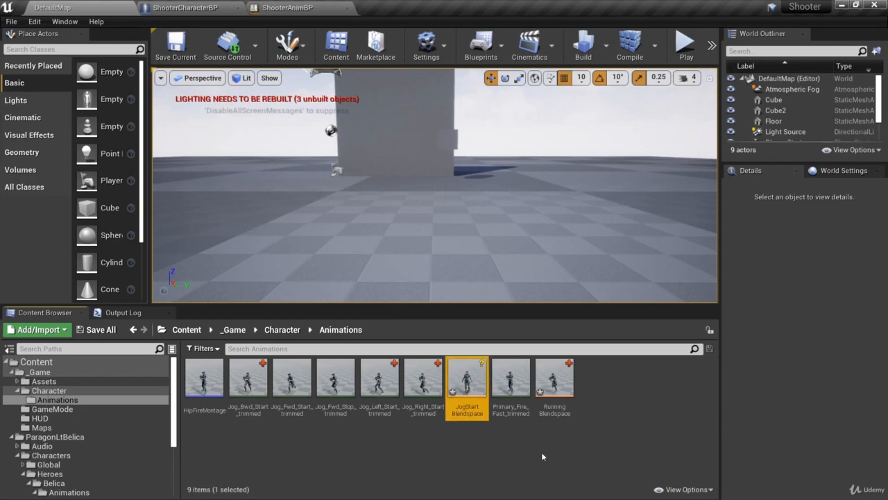
Open JogStartBlendspace and name its horizontal axis OffsetYaw
{"action": "double_click", "coordinate": [467, 379]}
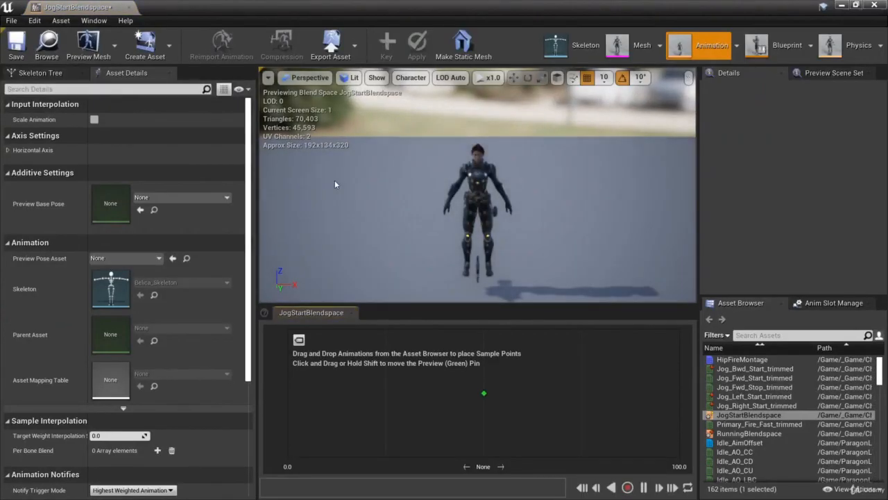
{"action": "left_click", "coordinate": [8, 150]}
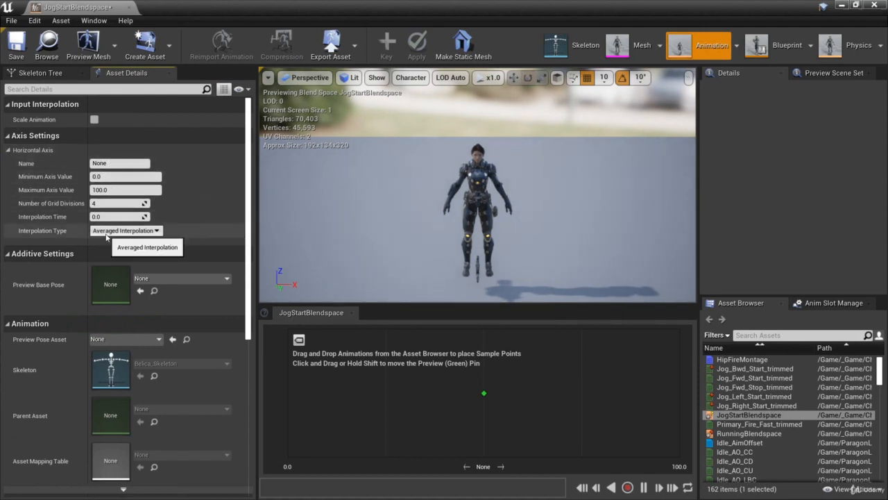
{"action": "left_click", "coordinate": [119, 164]}
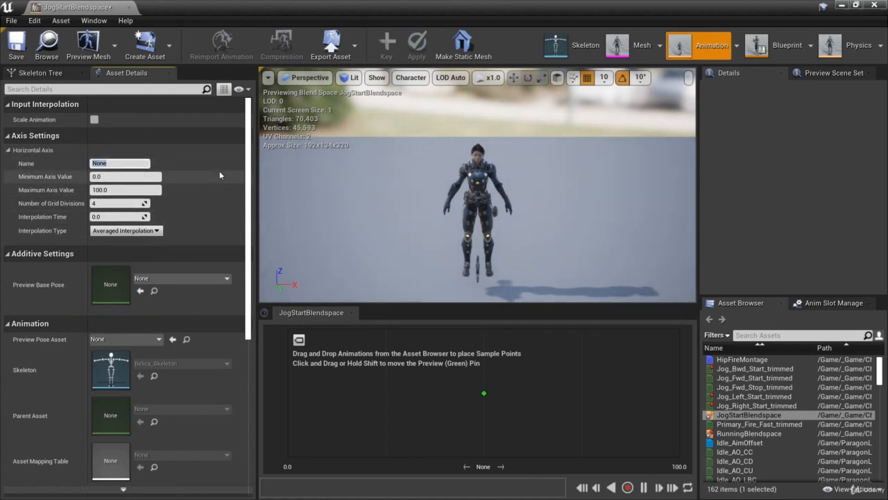
{"action": "type", "text": "OffsetYaw"}
{"action": "key", "text": "Return"}
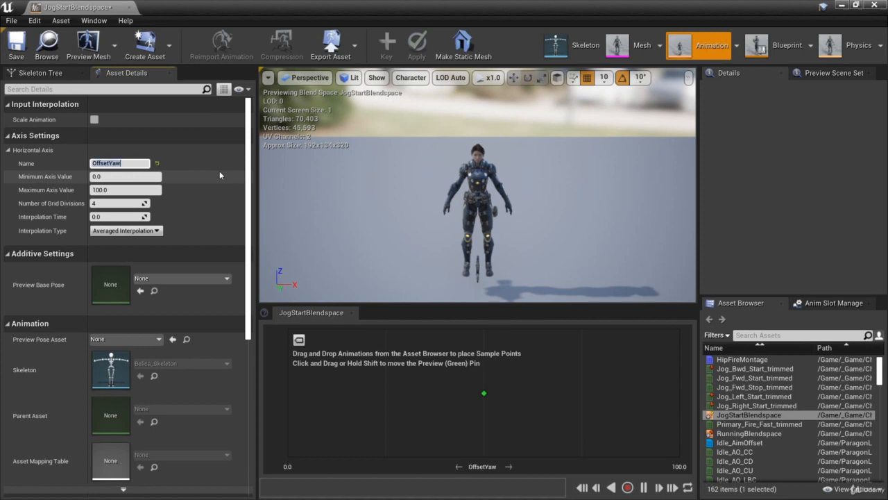
Set the OffsetYaw axis range from a minimum of -180 to a maximum of 180
{"action": "left_click", "coordinate": [114, 177]}
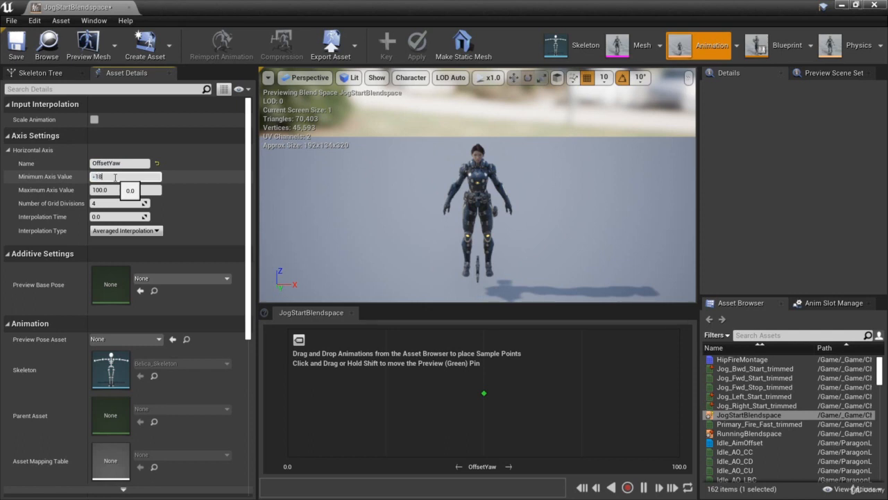
{"action": "key", "text": "Tab"}
{"action": "type", "text": "180"}
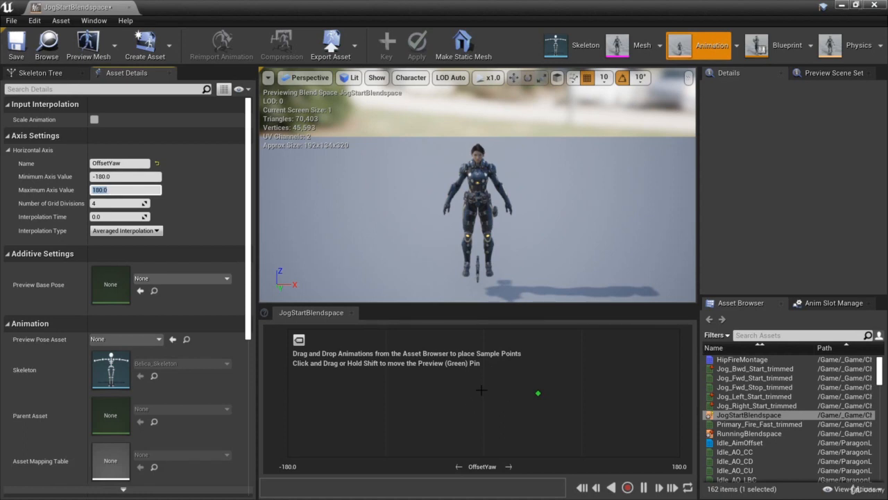
Filter the animation assets by "trimmed" and place Jog_Fwd_Start_trimmed as a sample at the centre of the OffsetYaw axis
{"action": "left_click", "coordinate": [775, 334]}
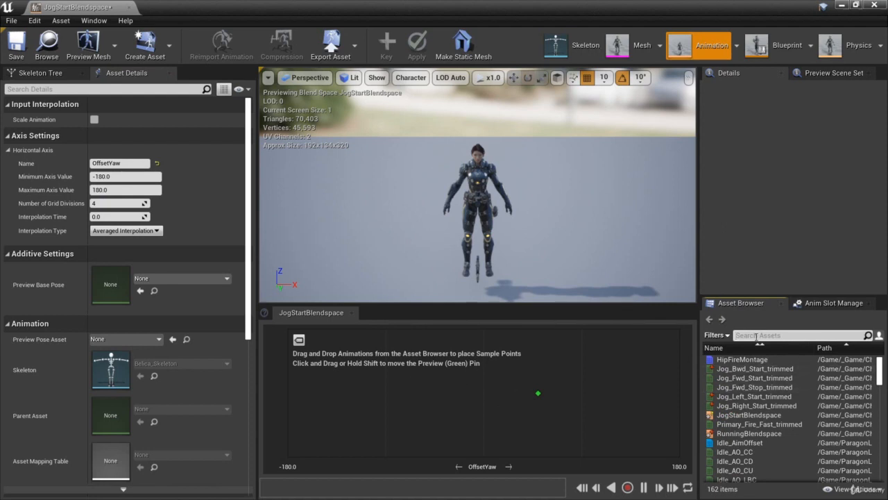
{"action": "type", "text": "trimmed"}
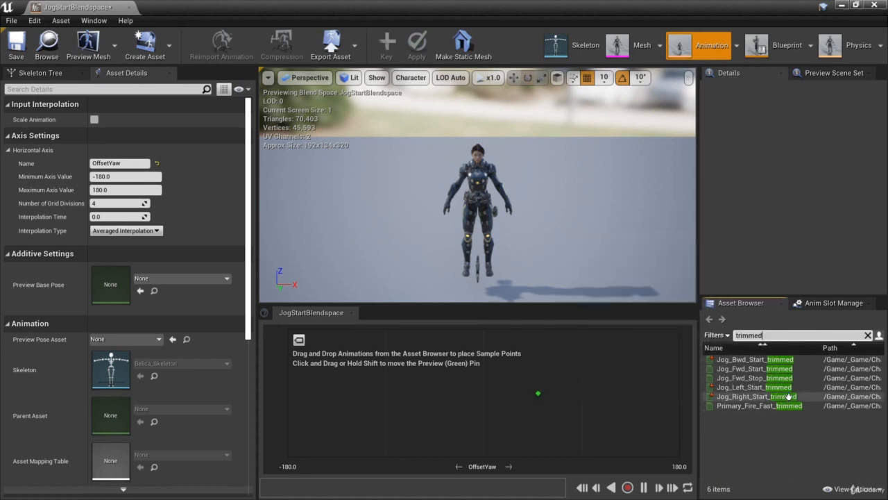
{"action": "left_click_drag", "start_coordinate": [757, 368], "coordinate": [527, 391]}
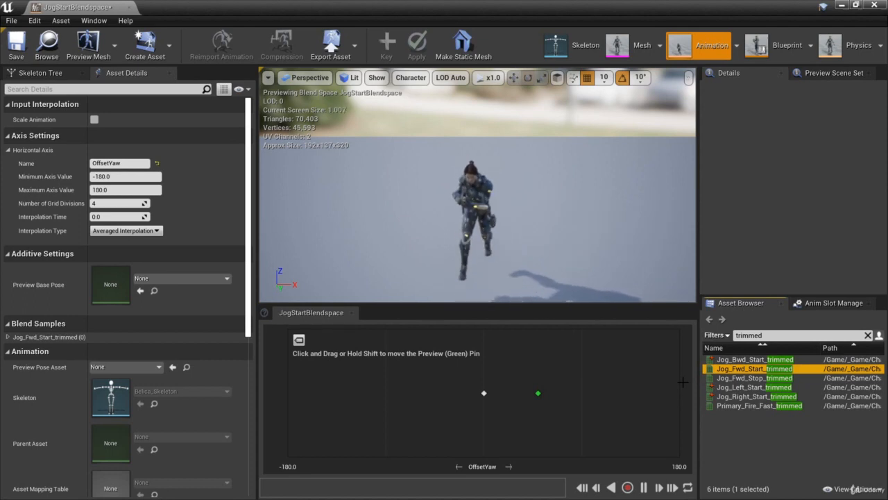
Place Jog_Bwd_Start_trimmed as a sample at both ends of the axis, at -180 and 180
{"action": "mouse_move", "coordinate": [785, 360]}
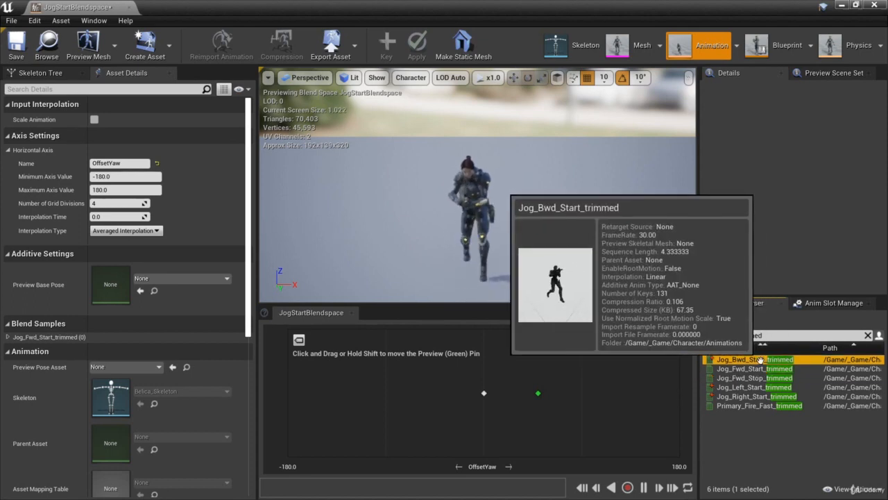
{"action": "left_click_drag", "start_coordinate": [785, 359], "coordinate": [288, 393]}
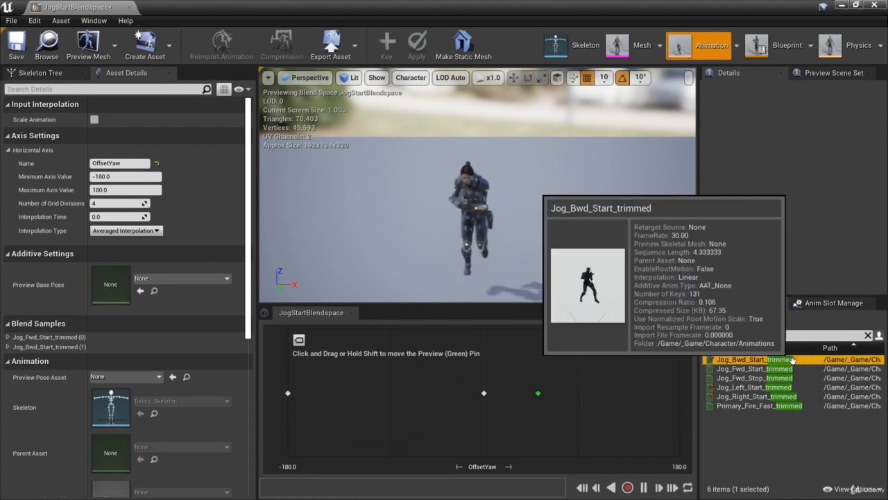
{"action": "left_click_drag", "start_coordinate": [764, 359], "coordinate": [679, 392]}
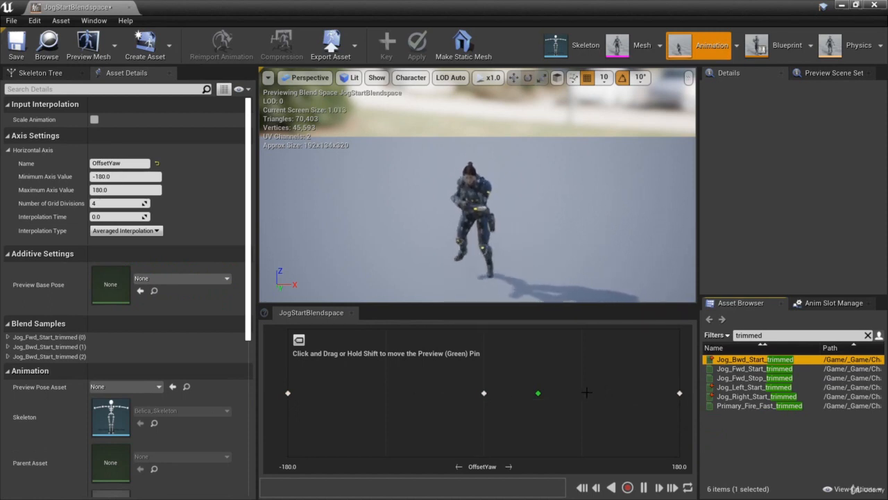
Place Jog_Right_Start_trimmed on the grid line halfway between centre and 180, and Jog_Left_Start_trimmed halfway between centre and -180
{"action": "left_click_drag", "start_coordinate": [753, 397], "coordinate": [582, 393]}
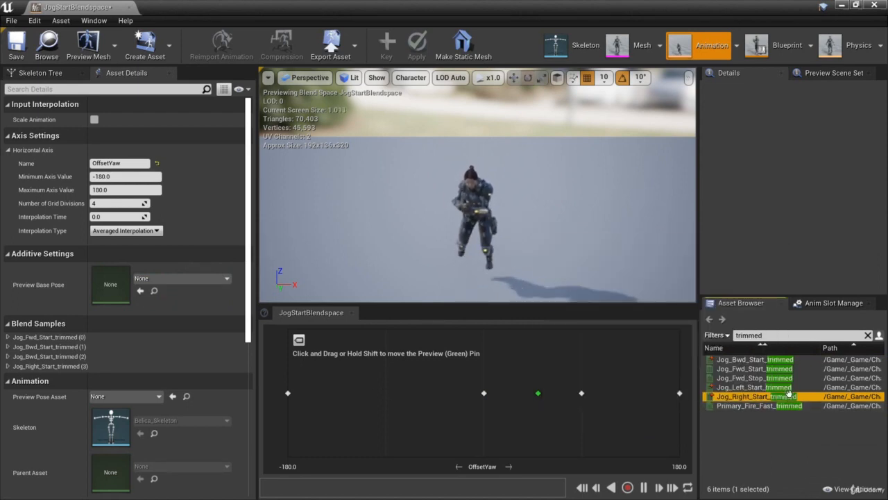
{"action": "left_click", "coordinate": [755, 387]}
{"action": "left_click_drag", "start_coordinate": [755, 387], "coordinate": [386, 394]}
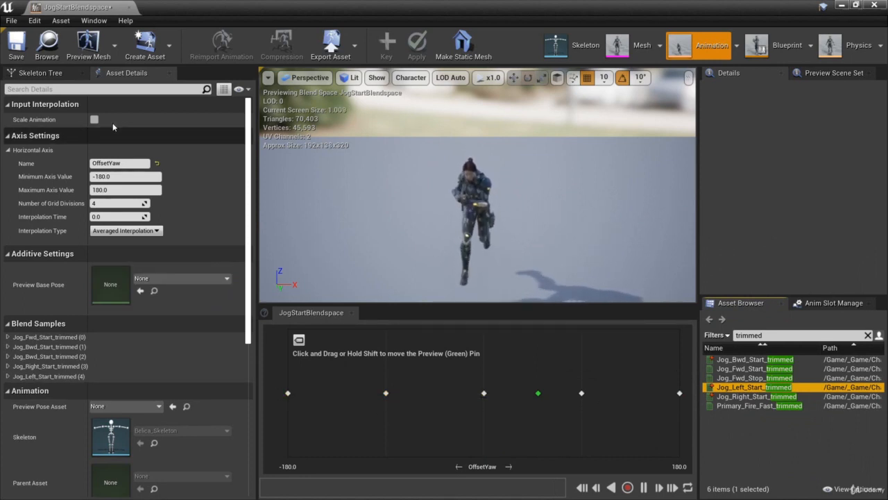
Save JogStartBlendspace and close its editor
{"action": "left_click", "coordinate": [16, 42]}
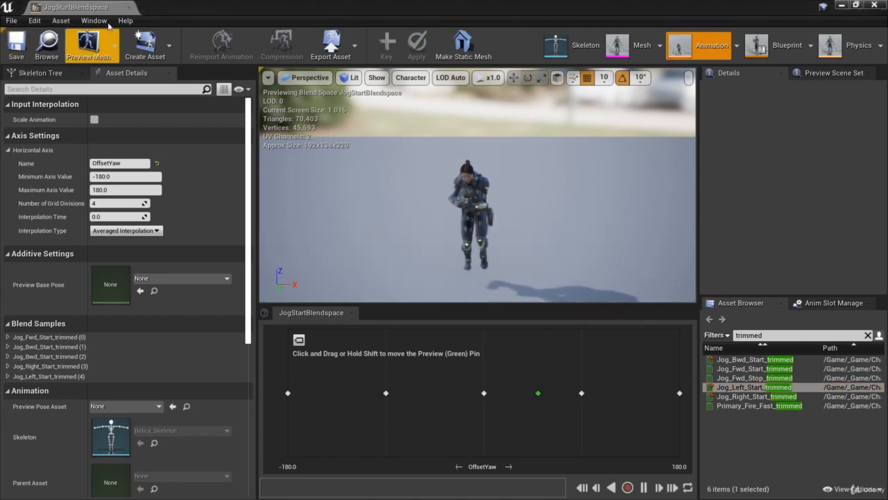
{"action": "left_click", "coordinate": [129, 7]}
{"action": "left_click", "coordinate": [411, 458]}
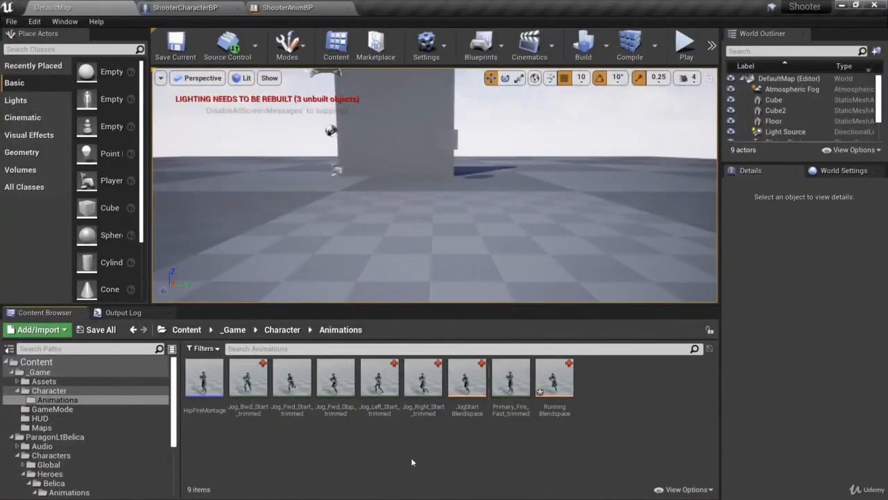
Open ShooterAnimBP from the Character folder and go into the JogStart state of the Ground Locomotion state machine
{"action": "left_click", "coordinate": [49, 390]}
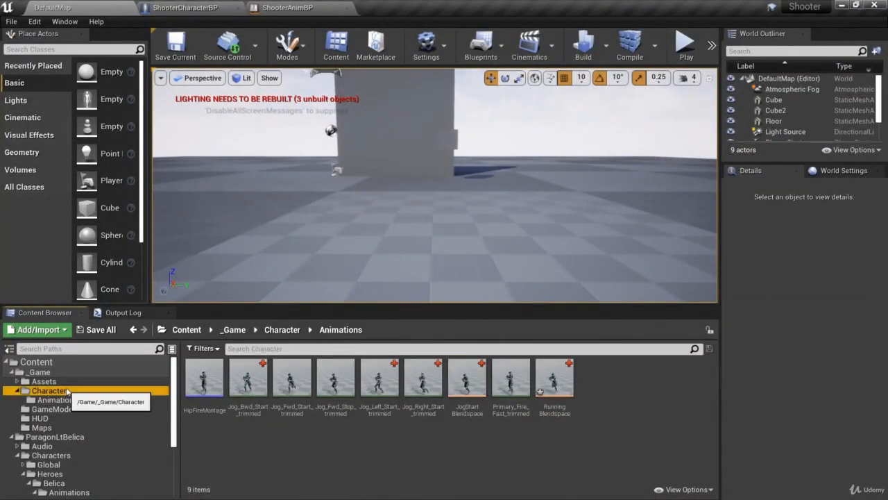
{"action": "double_click", "coordinate": [248, 379]}
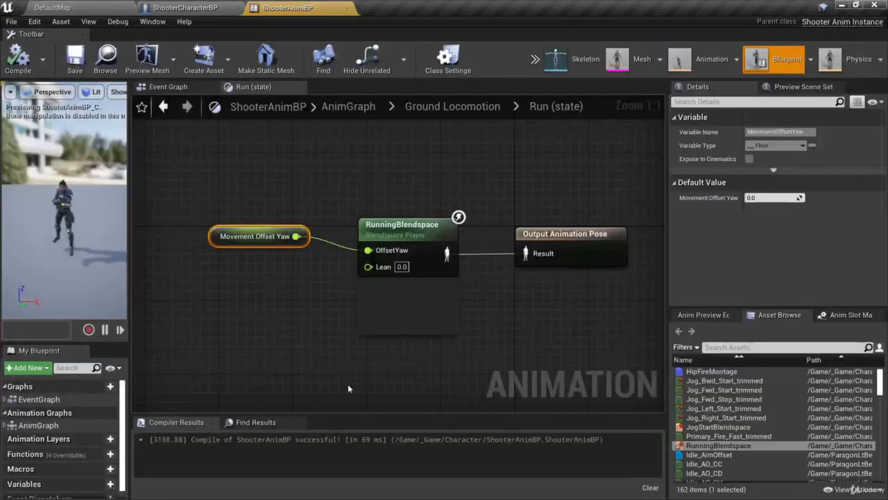
{"action": "left_click", "coordinate": [471, 106]}
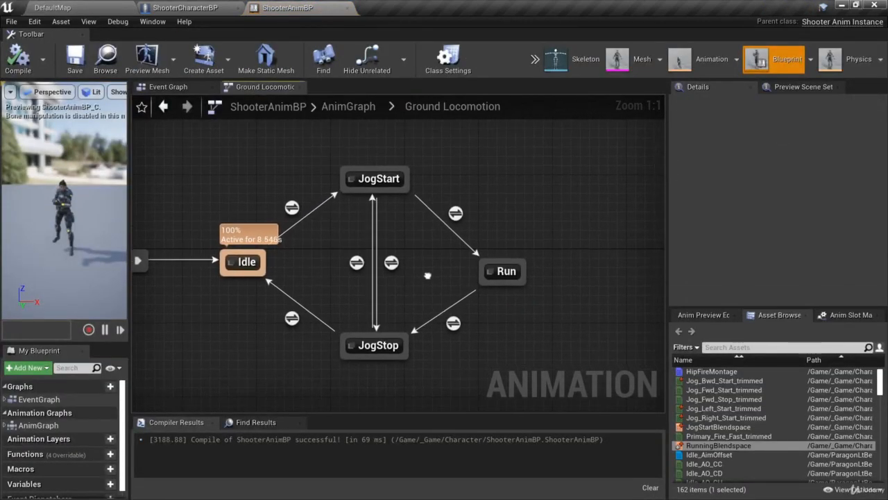
{"action": "double_click", "coordinate": [375, 178]}
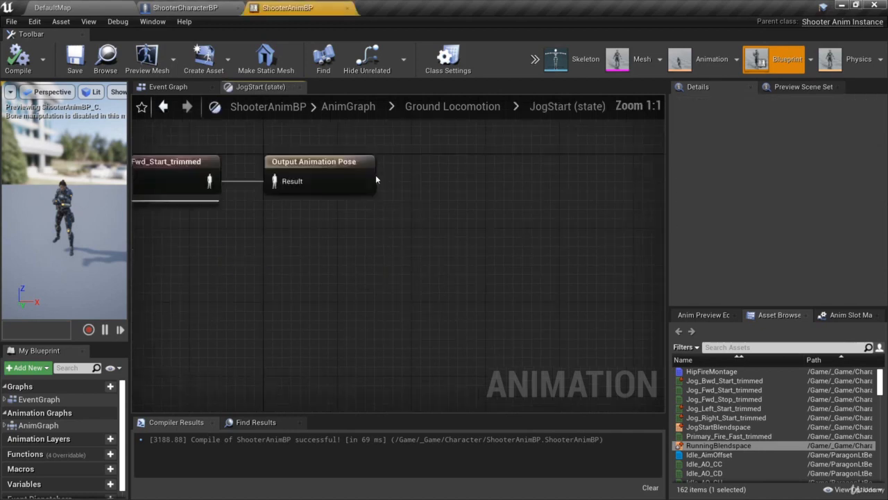
Replace the Play Jog_Fwd_Start_trimmed node with a JogStartBlendspace player connected to the Output Animation Pose result
{"action": "right_click_drag", "start_coordinate": [406, 224], "coordinate": [369, 180]}
{"action": "left_click_drag", "start_coordinate": [314, 216], "coordinate": [248, 215]}
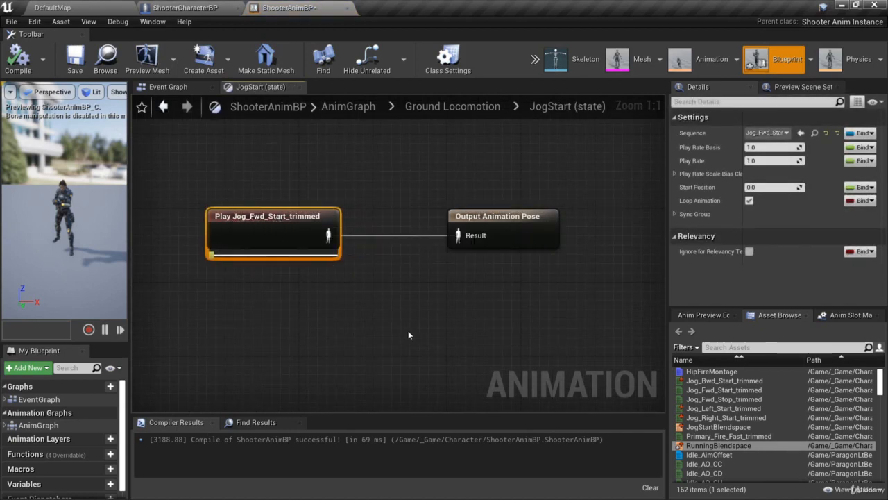
{"action": "left_click_drag", "start_coordinate": [719, 427], "coordinate": [257, 303]}
{"action": "left_click_drag", "start_coordinate": [351, 341], "coordinate": [460, 236]}
{"action": "left_click", "coordinate": [298, 229]}
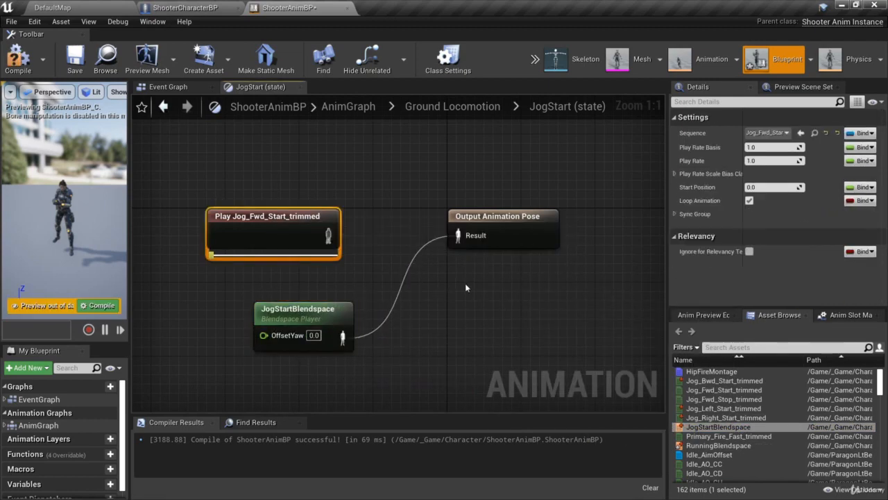
{"action": "key", "text": "Delete"}
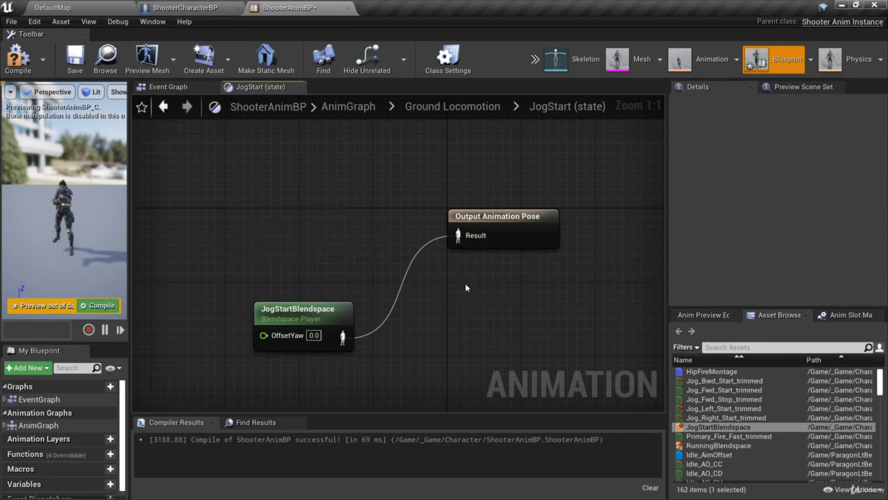
{"action": "left_click_drag", "start_coordinate": [298, 305], "coordinate": [357, 231]}
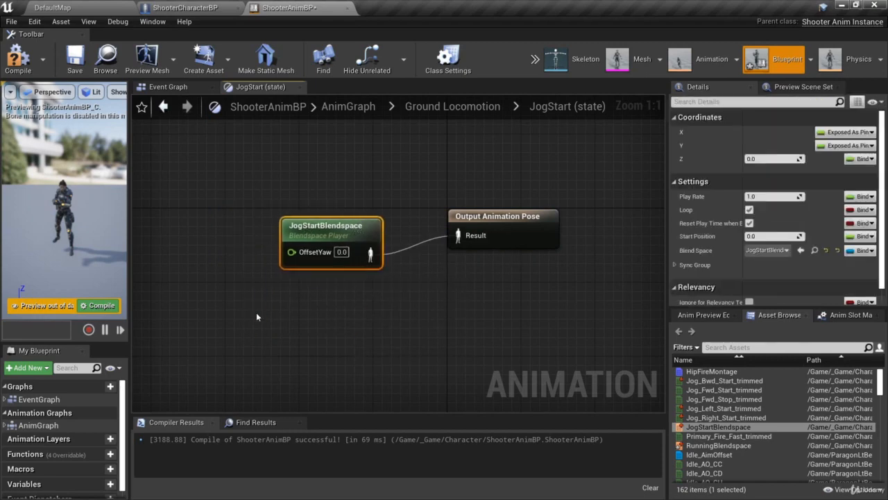
Feed a Get Movement Offset Yaw node into the OffsetYaw input of JogStartBlendspace, align the nodes, and compile and save the blueprint
{"action": "right_click", "coordinate": [195, 255]}
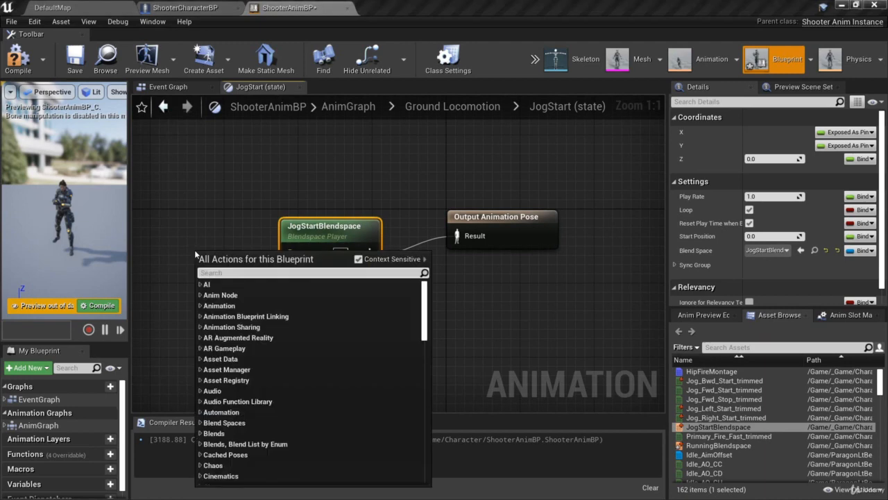
{"action": "type", "text": "movemen"}
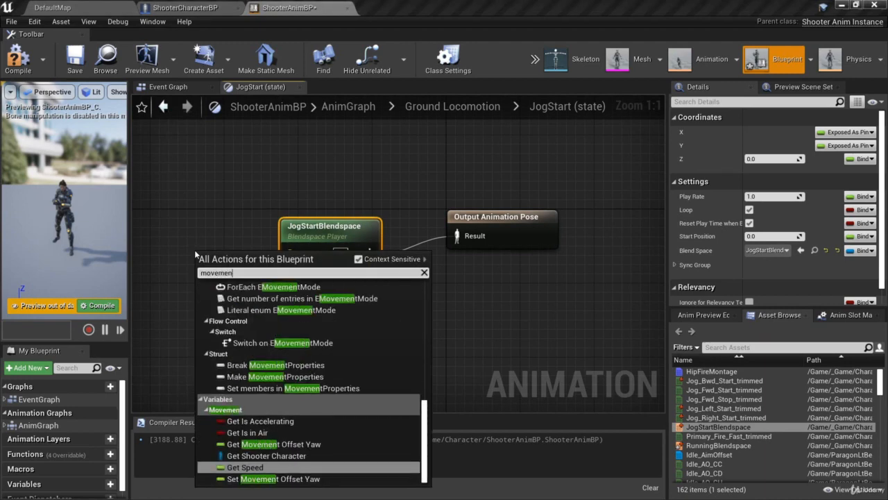
{"action": "type", "text": "t offse"}
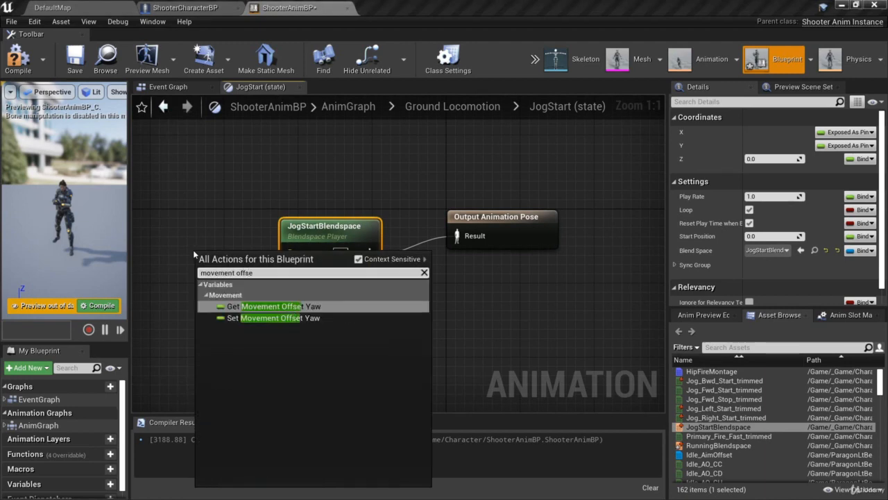
{"action": "left_click", "coordinate": [294, 306]}
{"action": "left_click_drag", "start_coordinate": [249, 260], "coordinate": [195, 236]}
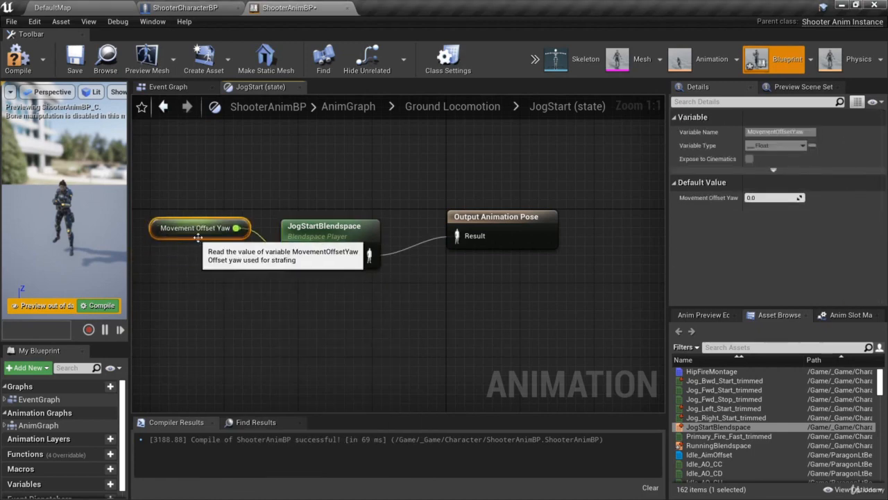
{"action": "left_click_drag", "start_coordinate": [371, 221], "coordinate": [393, 212]}
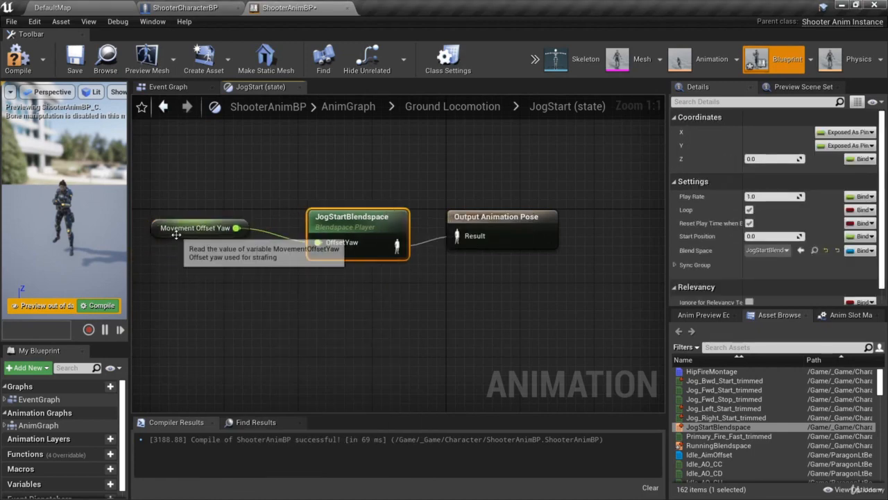
{"action": "left_click_drag", "start_coordinate": [173, 233], "coordinate": [174, 242]}
{"action": "left_click", "coordinate": [15, 54]}
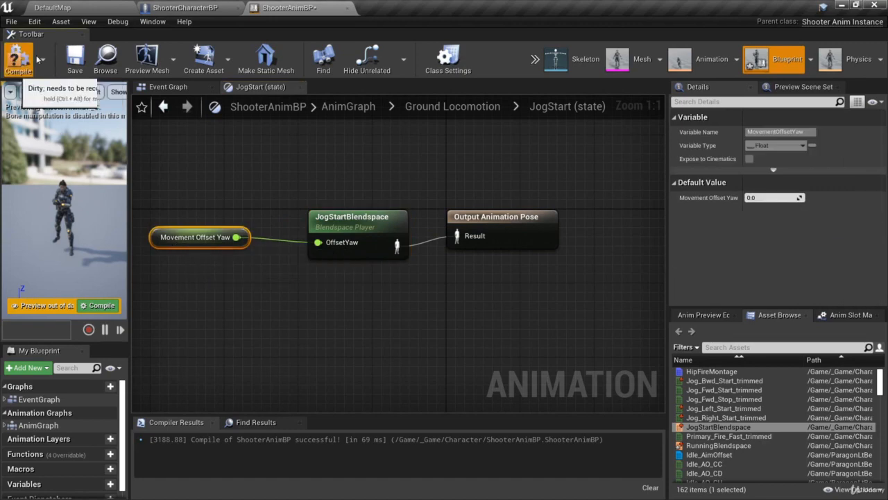
{"action": "left_click", "coordinate": [75, 55]}
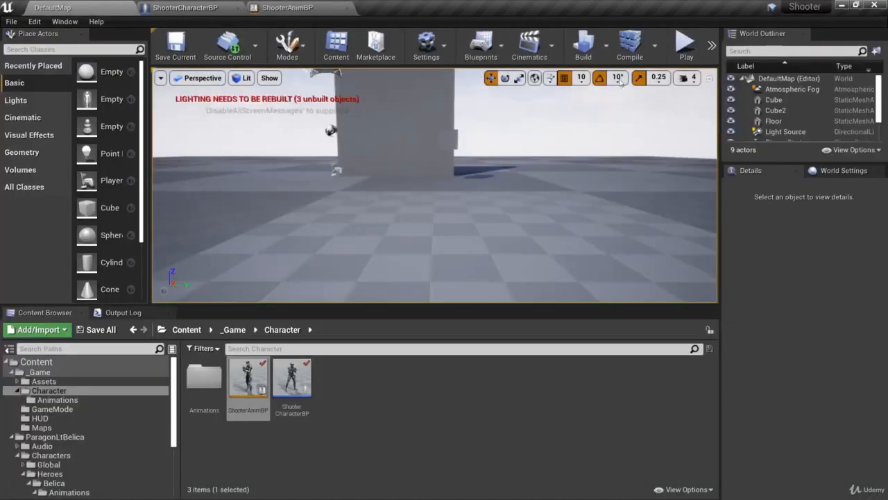
Play the level and run the character in different directions to check the jog start animations, ending the play session when finished
{"action": "left_click", "coordinate": [686, 45]}
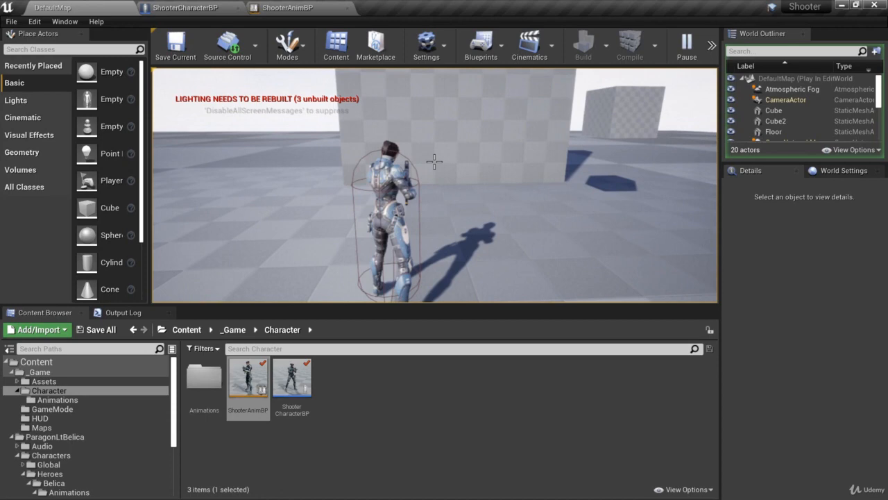
{"action": "key", "text": "w"}
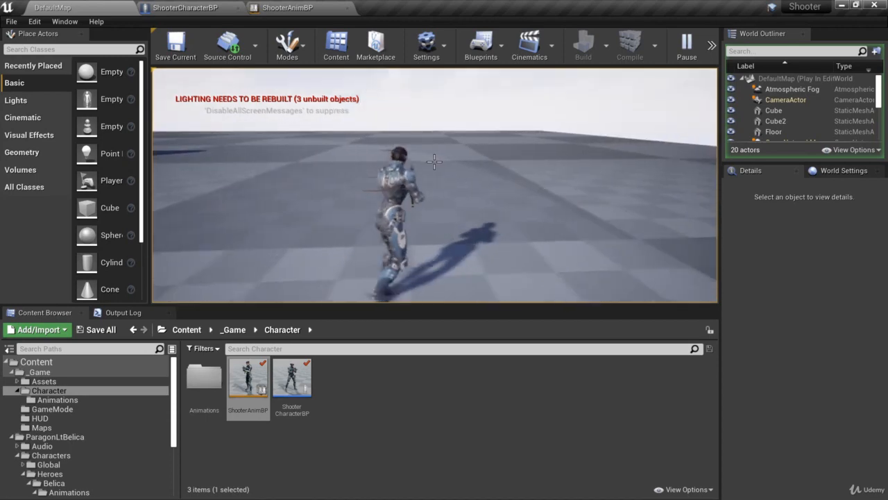
{"action": "key", "text": "a"}
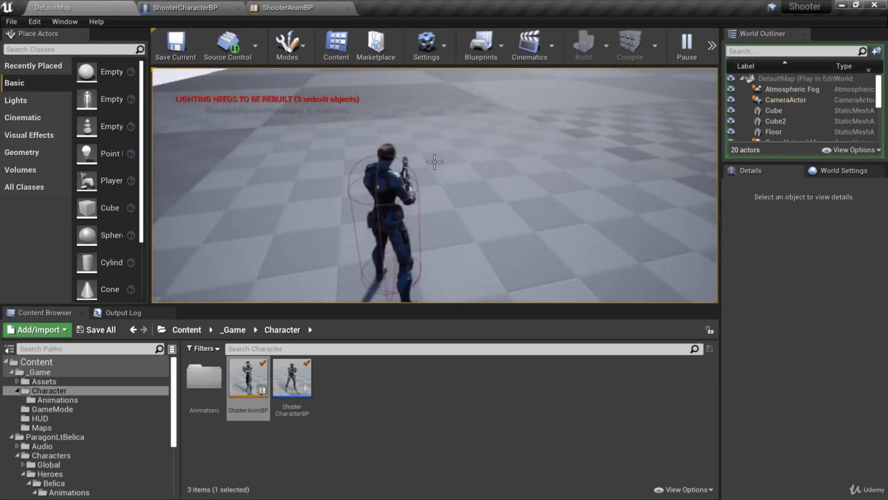
{"action": "key", "text": "w"}
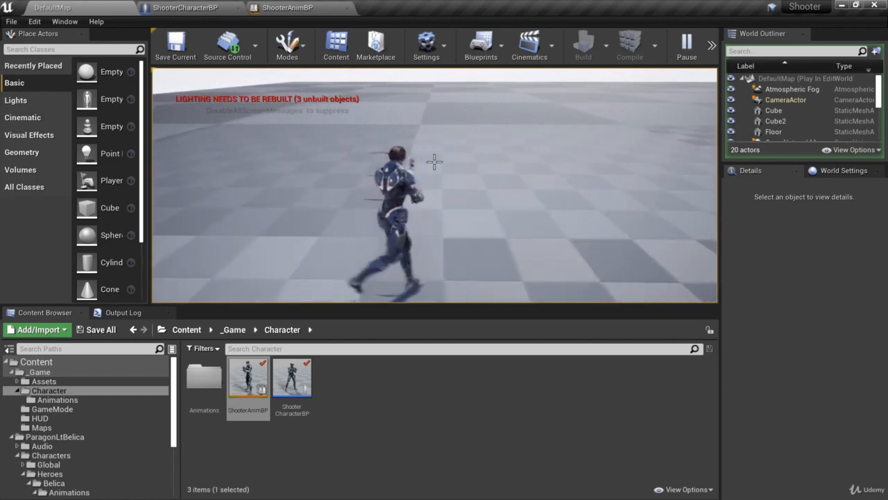
{"action": "key", "text": "w"}
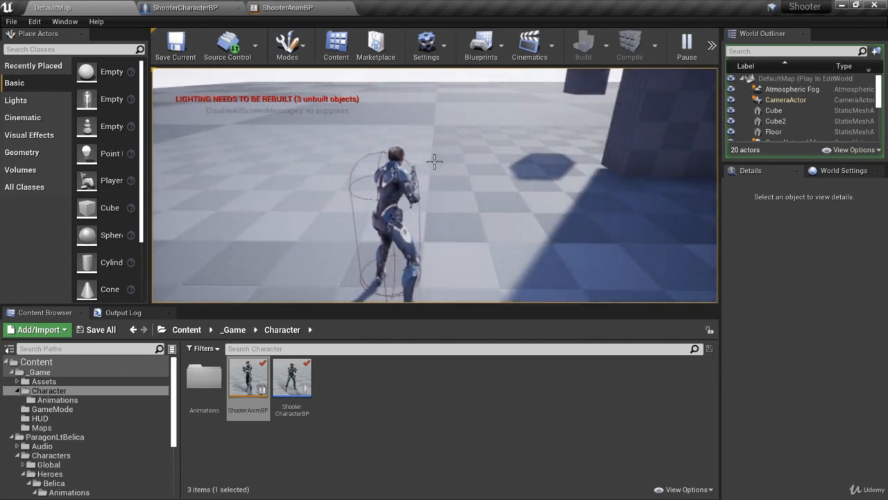
{"action": "key", "text": "w"}
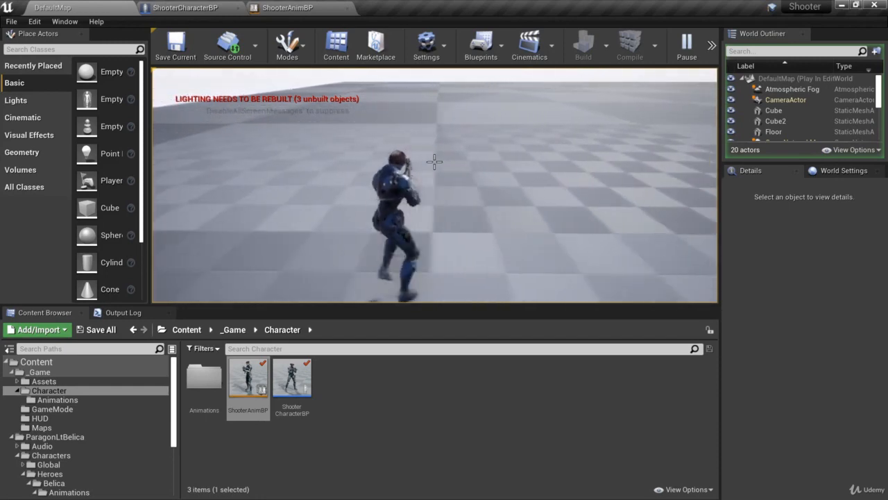
{"action": "key", "text": "Escape"}
Open Jog_Right_Start_trimmed from the Character Animations folder and scrub through its timeline to review the motion
{"action": "left_click", "coordinate": [57, 400]}
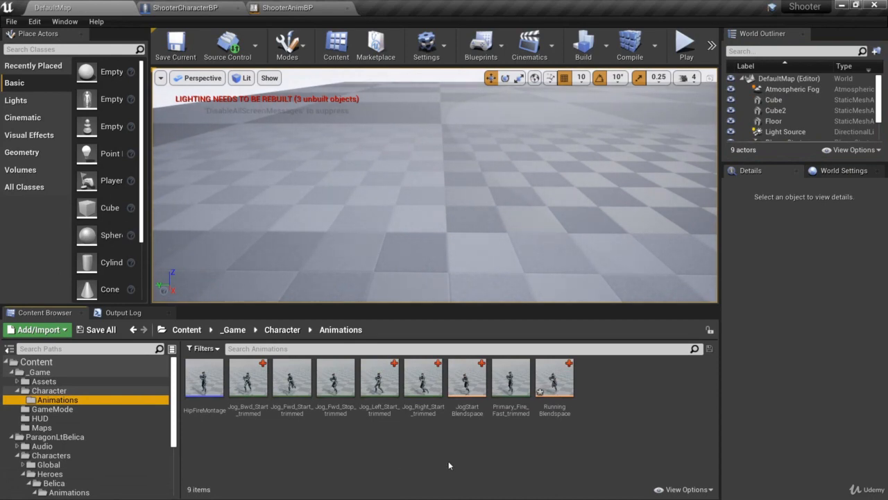
{"action": "double_click", "coordinate": [424, 391]}
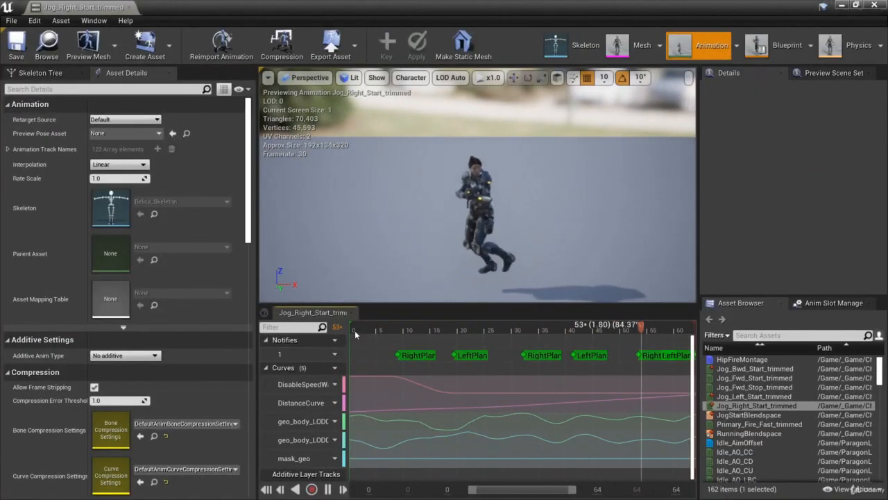
{"action": "left_click_drag", "start_coordinate": [354, 330], "coordinate": [601, 326]}
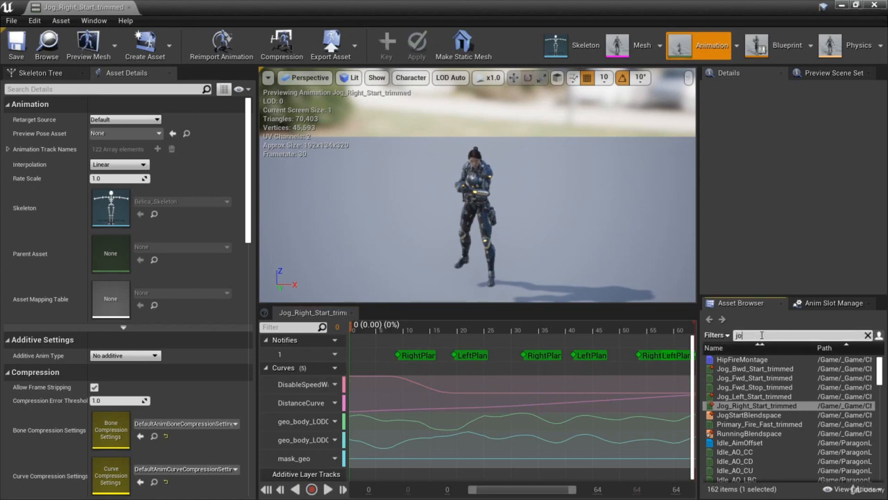
Search the skeleton's animation assets for jog_right, open Jog_Right, and scrub its first frames to examine the starting pose
{"action": "type", "text": "g_right"}
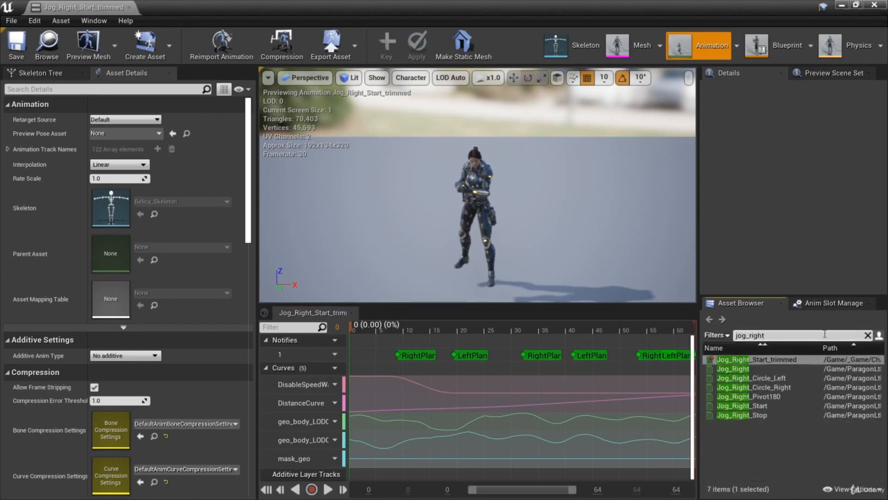
{"action": "double_click", "coordinate": [753, 368]}
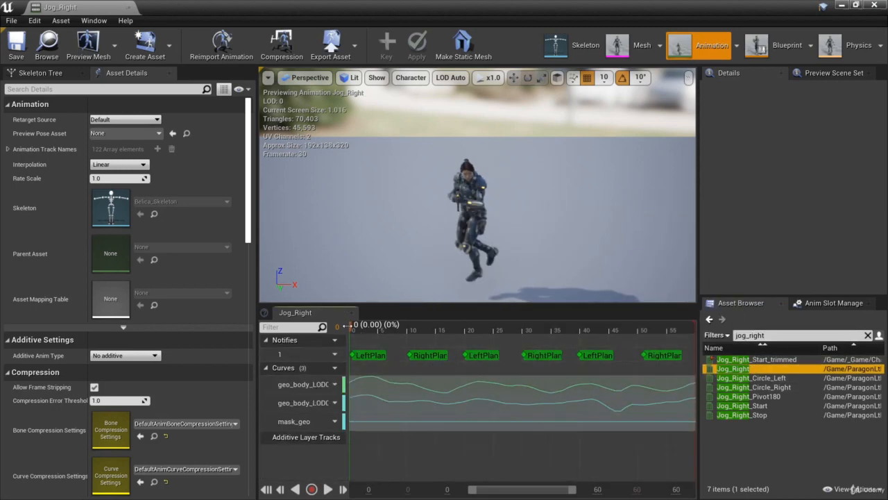
{"action": "left_click_drag", "start_coordinate": [351, 328], "coordinate": [364, 329]}
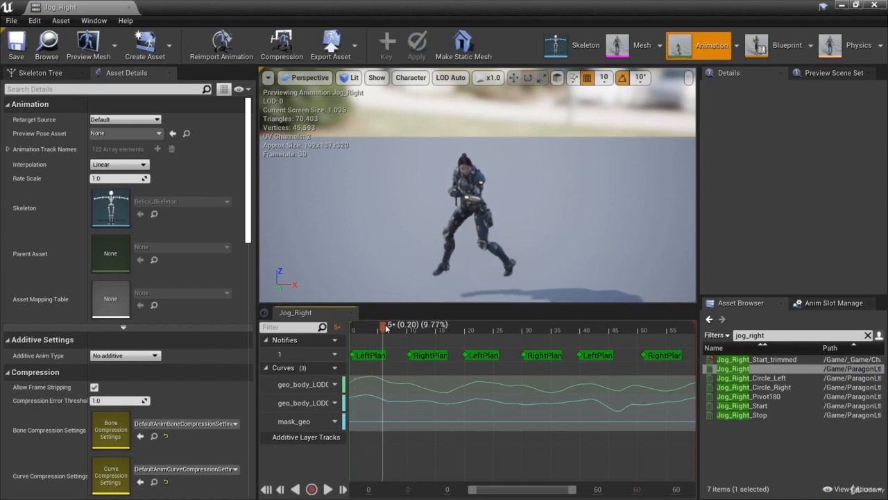
{"action": "left_click_drag", "start_coordinate": [399, 328], "coordinate": [345, 328]}
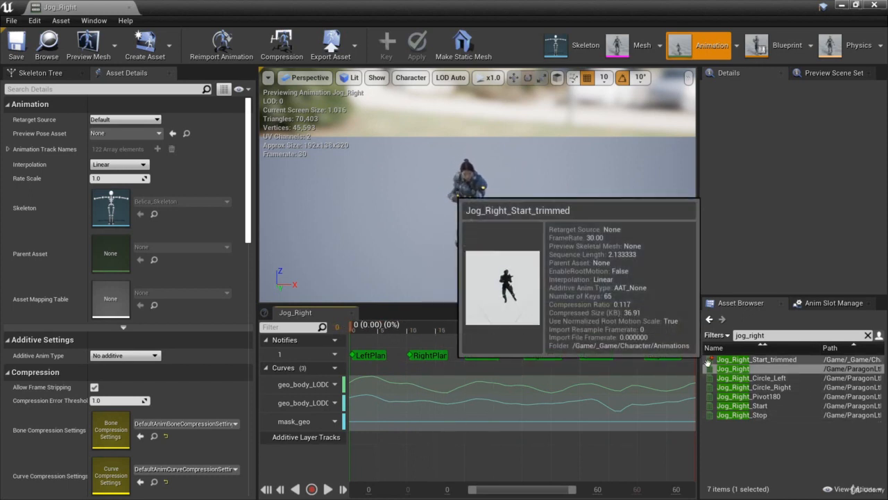
Reopen Jog_Right_Start_trimmed, remove frames 23 to 65 at the pose matching the start of Jog_Right, and scrub through the shortened animation
{"action": "left_click", "coordinate": [757, 359]}
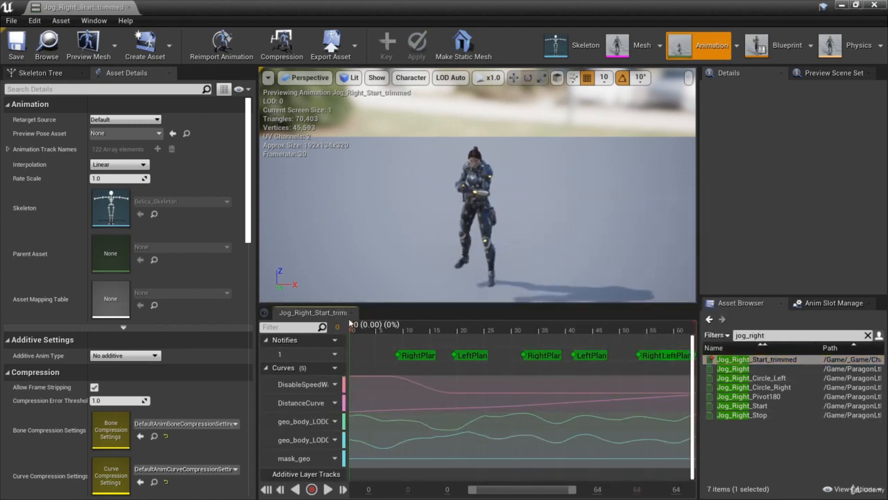
{"action": "left_click_drag", "start_coordinate": [370, 326], "coordinate": [380, 329]}
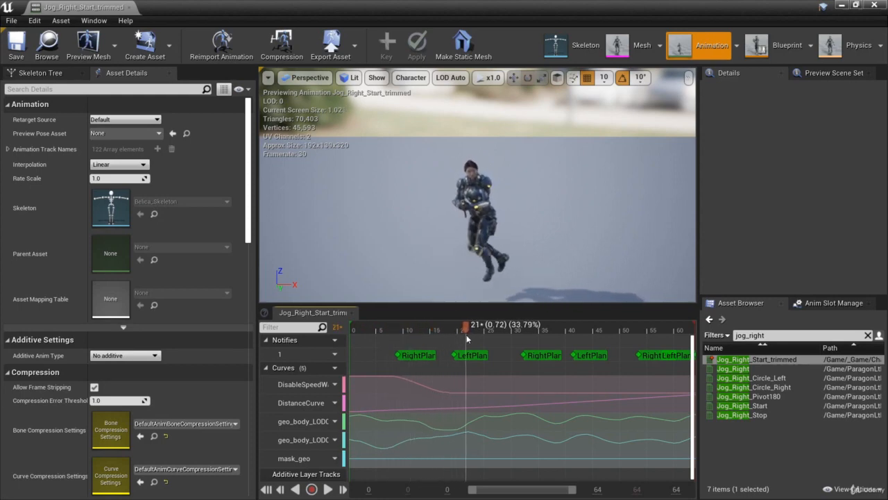
{"action": "mouse_move", "coordinate": [466, 334]}
{"action": "left_mouse_down"}
{"action": "mouse_move", "coordinate": [501, 338]}
{"action": "mouse_move", "coordinate": [366, 331]}
{"action": "mouse_move", "coordinate": [465, 331]}
{"action": "left_mouse_up"}
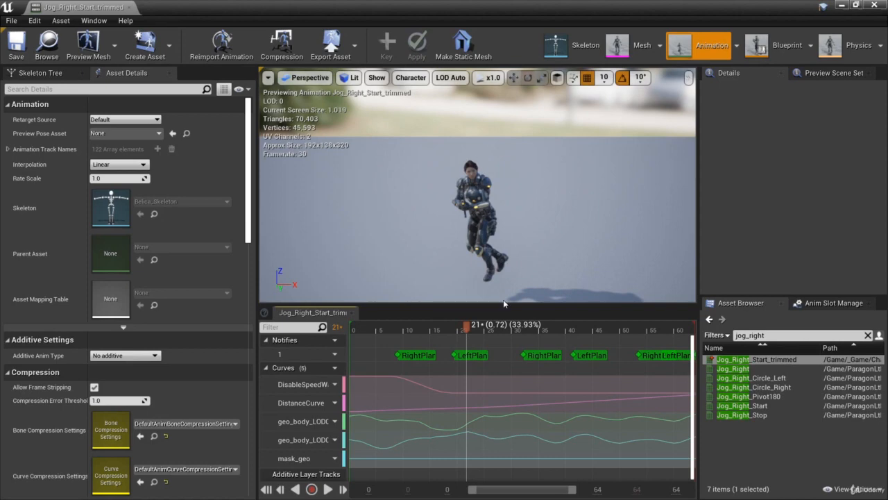
{"action": "right_click", "coordinate": [467, 330]}
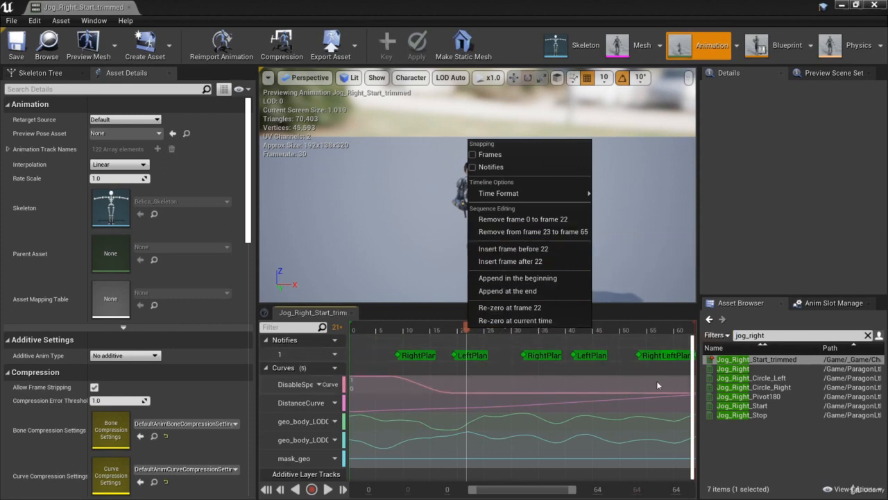
{"action": "left_click", "coordinate": [563, 232]}
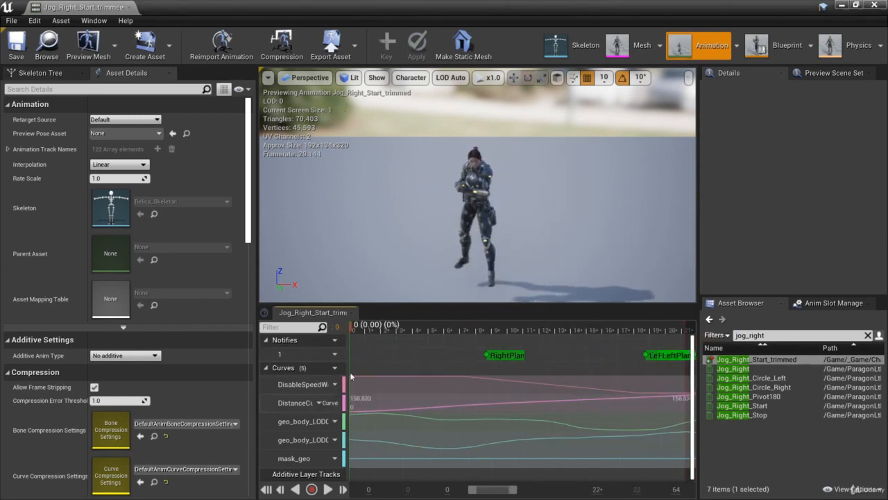
{"action": "left_click_drag", "start_coordinate": [353, 330], "coordinate": [708, 335]}
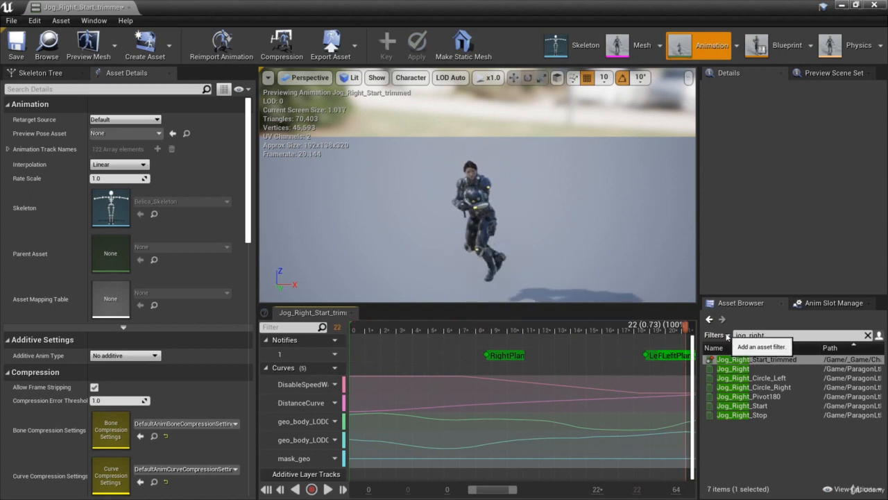
Dock the Jog_Right_Start_trimmed editor beside ShooterAnimBP and play DefaultMap to test jog starts to the right and forward, ending the play session when finished
{"action": "left_click_drag", "start_coordinate": [77, 6], "coordinate": [394, 4]}
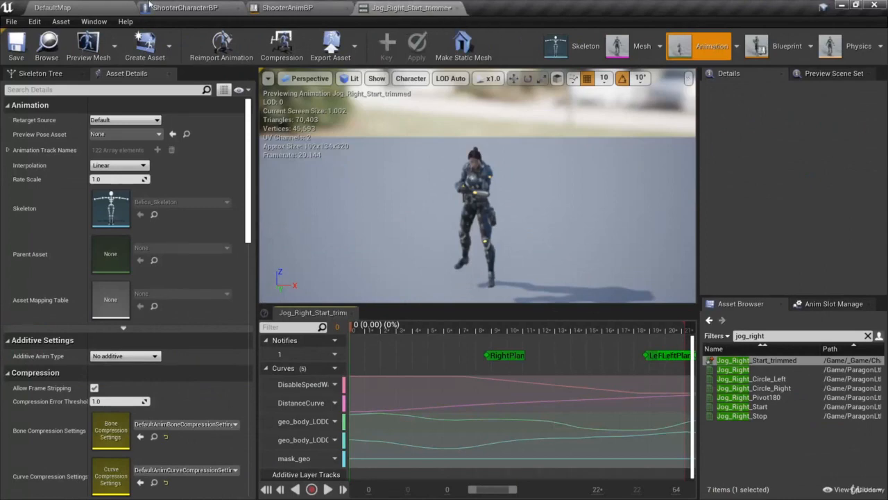
{"action": "left_click", "coordinate": [97, 5]}
{"action": "left_click", "coordinate": [685, 47]}
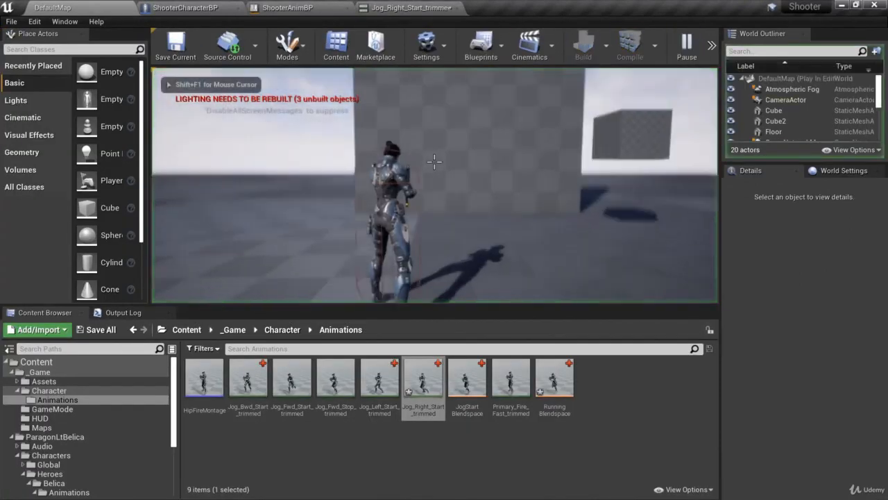
{"action": "key", "text": "d"}
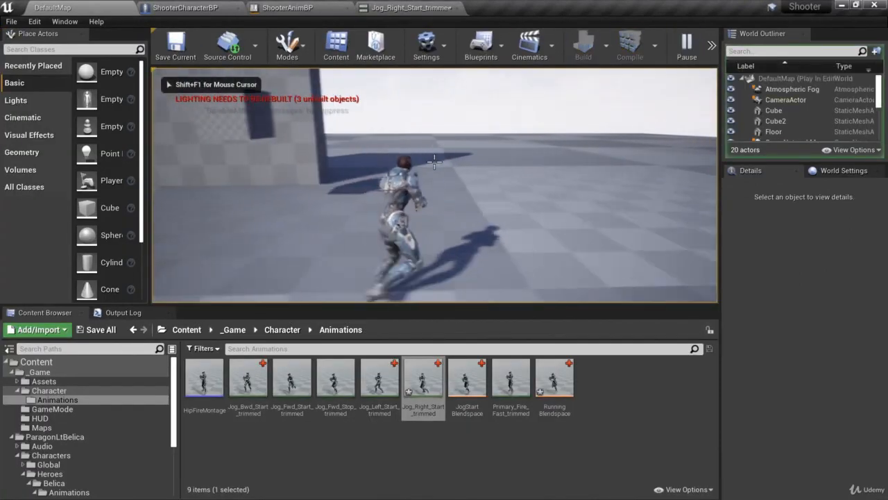
{"action": "key", "text": "w"}
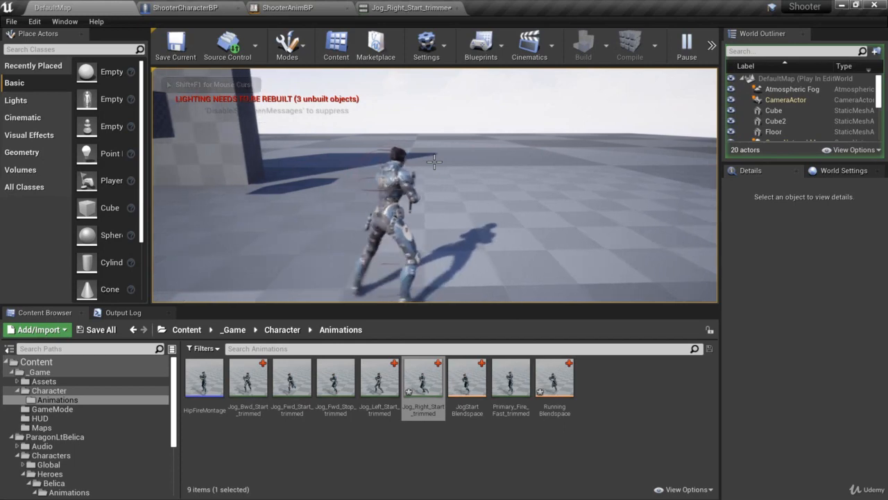
{"action": "key", "text": "d"}
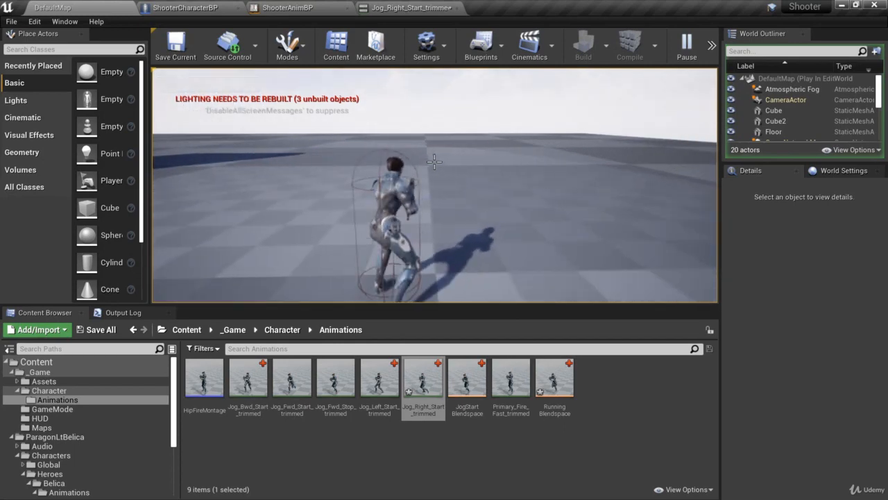
{"action": "key", "text": "w"}
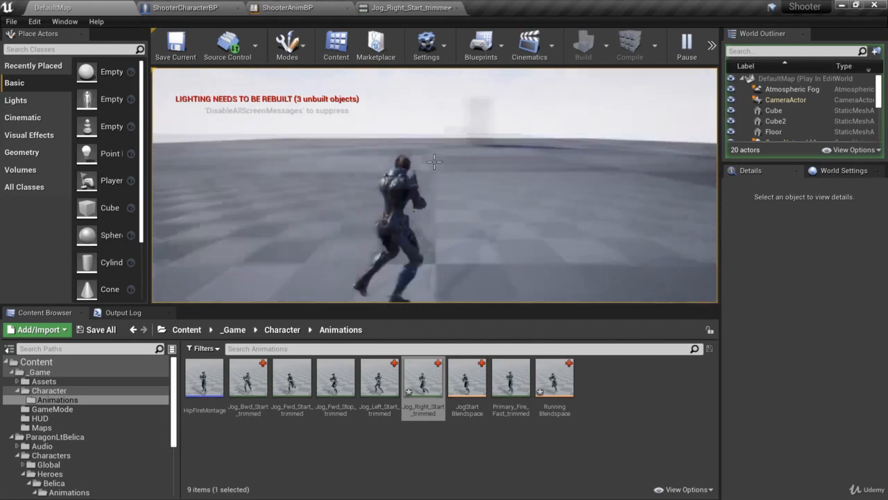
{"action": "key", "text": "d"}
{"action": "key", "text": "d"}
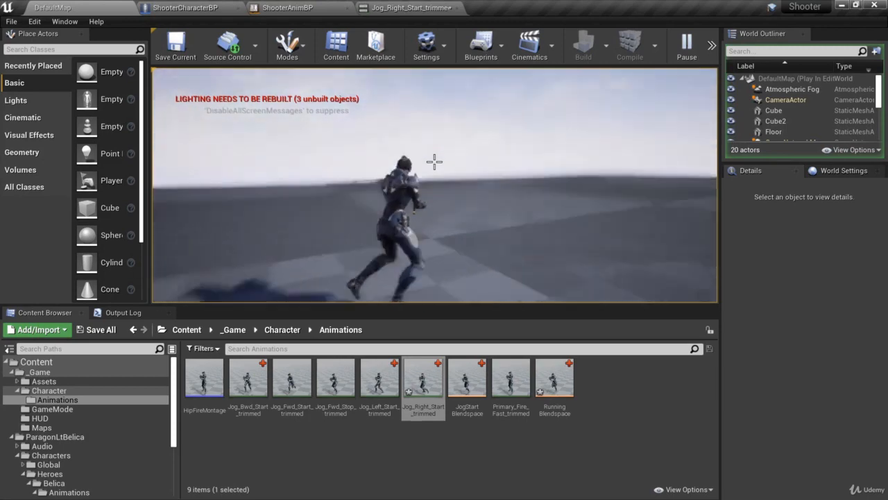
{"action": "key", "text": "d"}
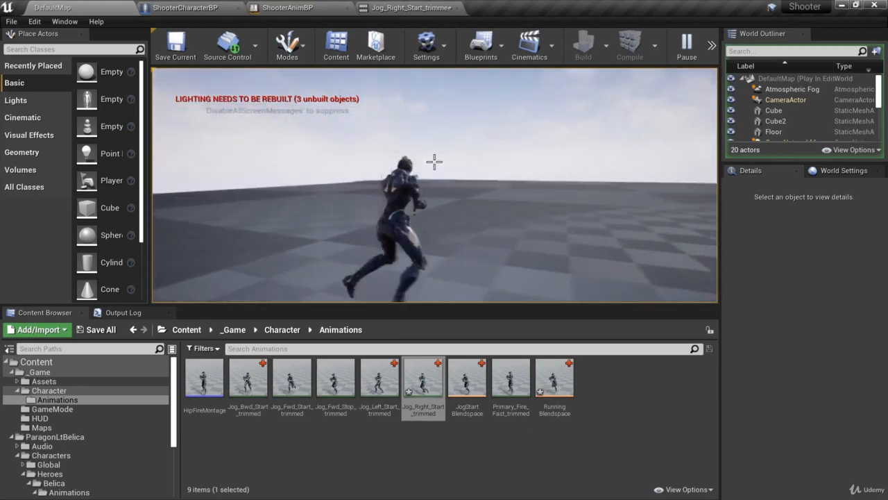
{"action": "key", "text": "d"}
{"action": "key", "text": "d"}
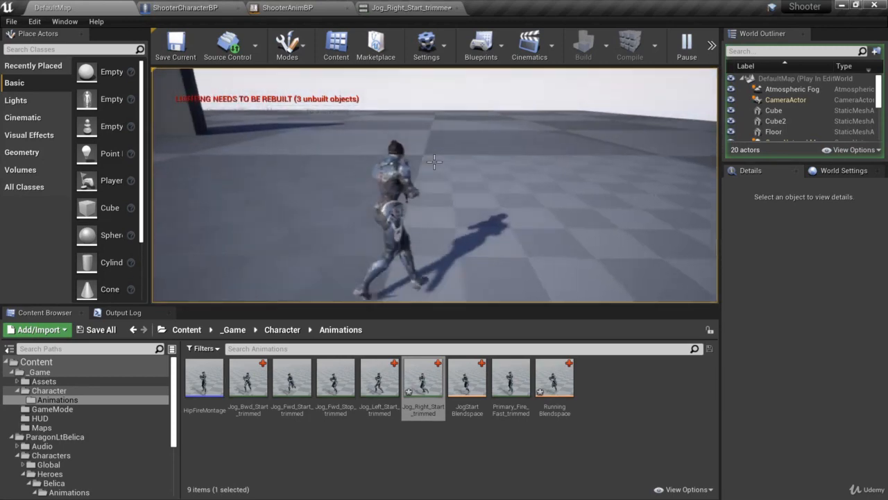
{"action": "key", "text": "Escape"}
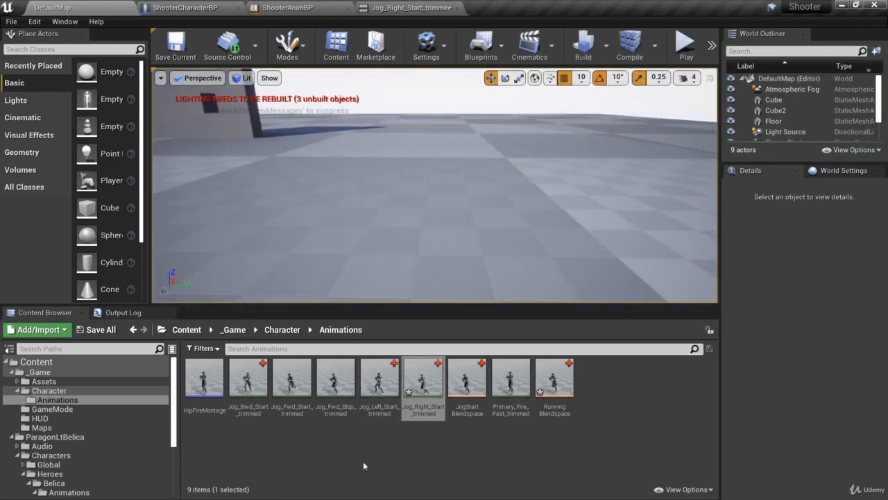
Open Jog_Left_Start_trimmed, search its related assets for jog_left, and open Jog_Left to examine its starting pose
{"action": "double_click", "coordinate": [391, 394]}
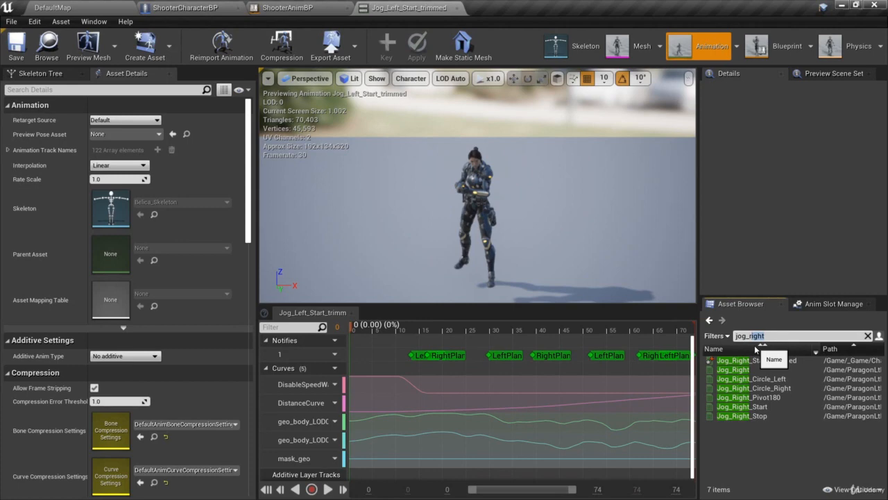
{"action": "type", "text": "ft"}
{"action": "key", "text": "Left"}
{"action": "key", "text": "Left"}
{"action": "key", "text": "Left"}
{"action": "key", "text": "Left"}
{"action": "key", "text": "BackSpace"}
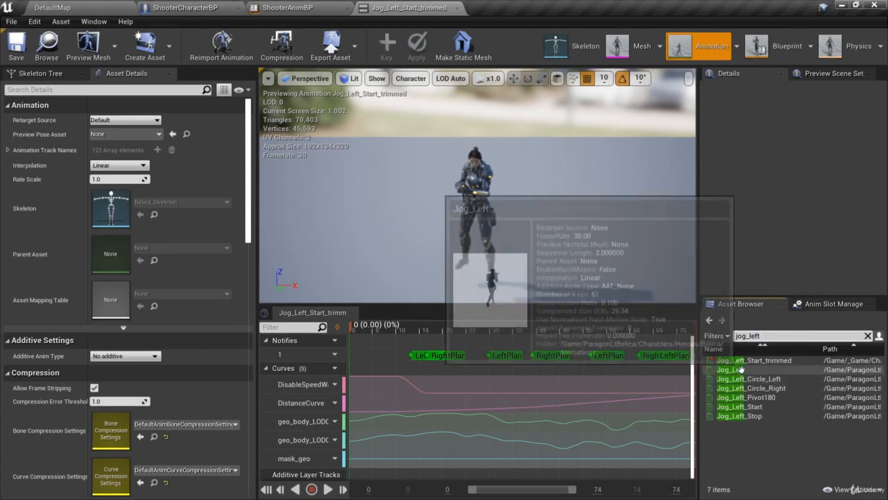
{"action": "double_click", "coordinate": [730, 369]}
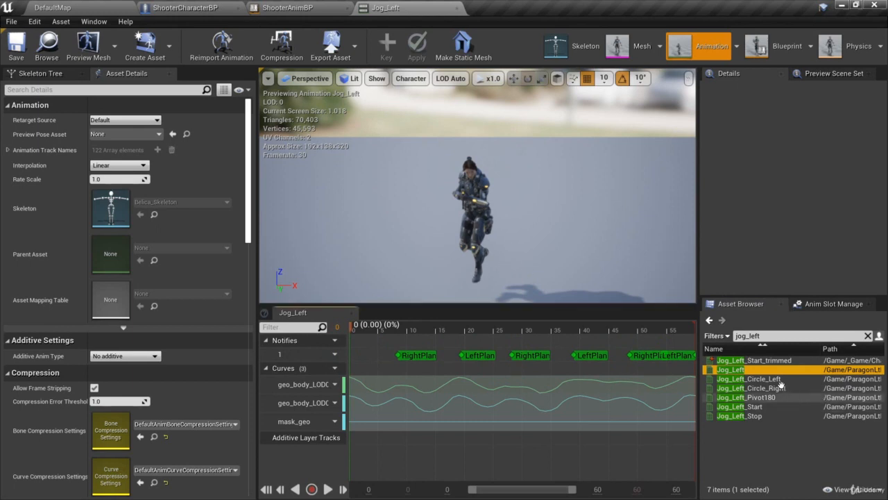
Reopen Jog_Left_Start_trimmed, remove frames 32 to 75 at the pose matching the start of Jog_Left, check the result, and save the animation
{"action": "double_click", "coordinate": [755, 360]}
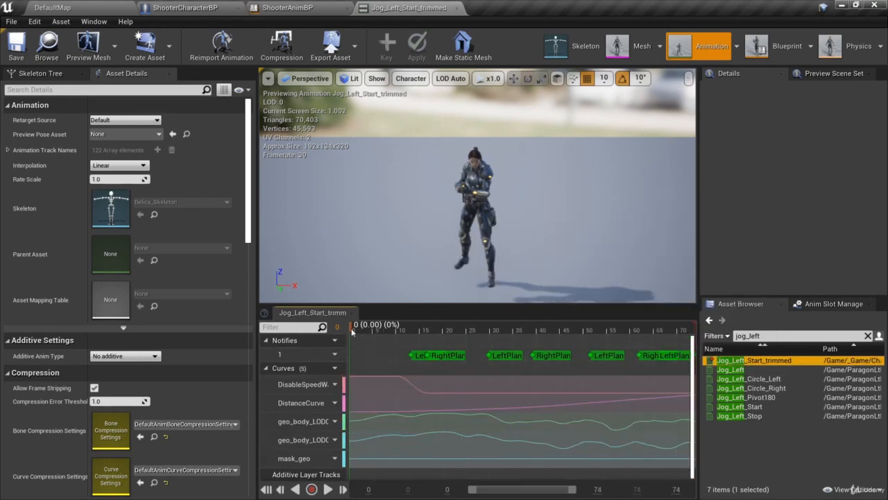
{"action": "left_click_drag", "start_coordinate": [355, 328], "coordinate": [412, 339]}
{"action": "left_click_drag", "start_coordinate": [426, 338], "coordinate": [494, 354]}
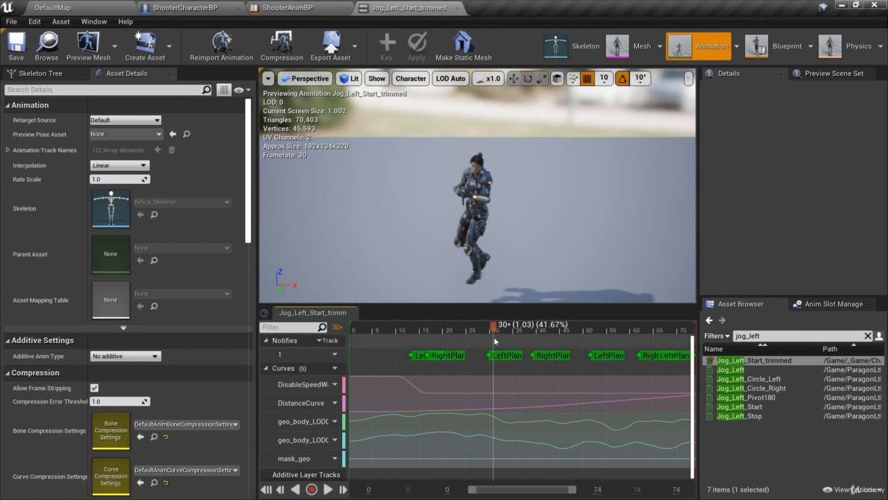
{"action": "right_click", "coordinate": [495, 326]}
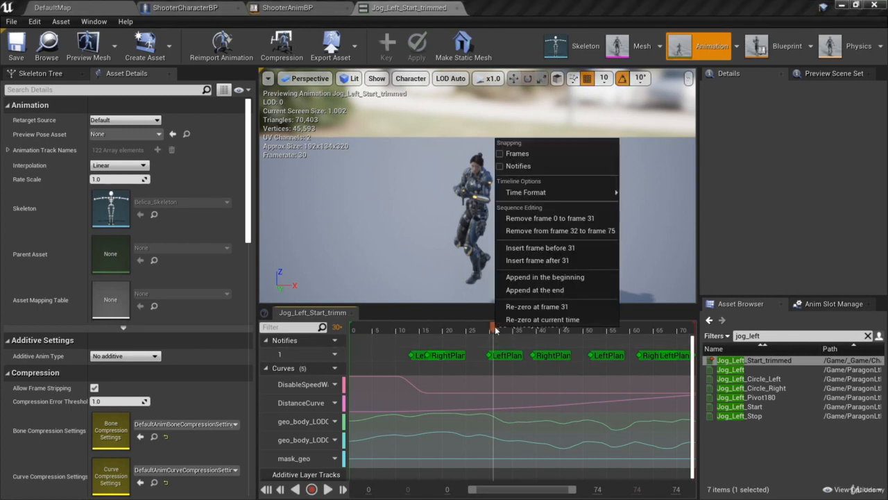
{"action": "left_click", "coordinate": [588, 231]}
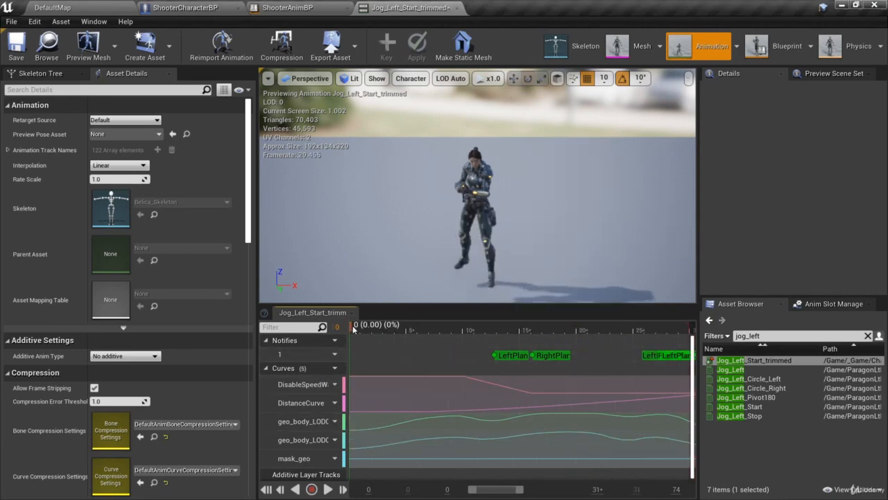
{"action": "left_click_drag", "start_coordinate": [354, 329], "coordinate": [690, 332]}
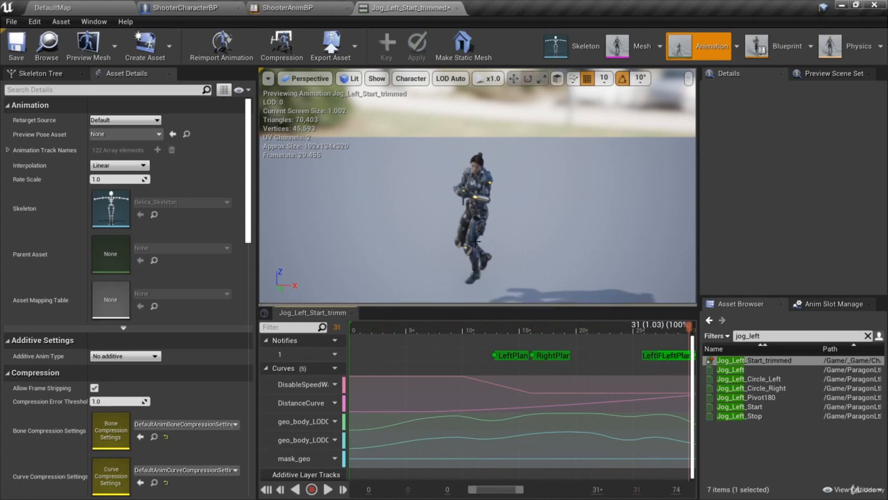
{"action": "left_click", "coordinate": [16, 45]}
Play DefaultMap and repeatedly start jogging left to test the trimmed left jog start, ending the play session when finished
{"action": "left_click", "coordinate": [52, 7]}
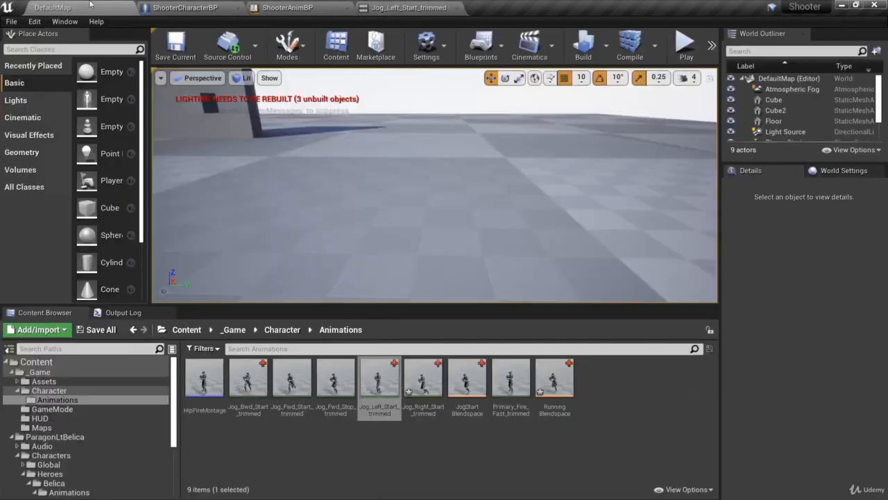
{"action": "left_click", "coordinate": [686, 47]}
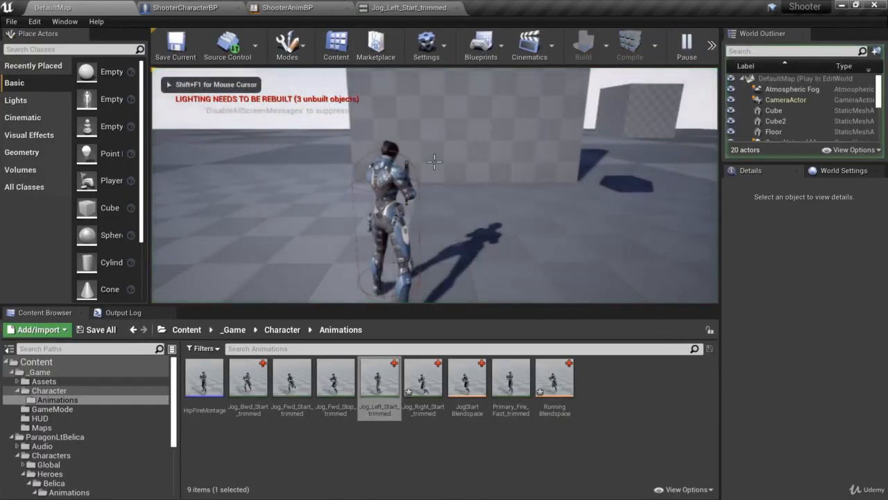
{"action": "key", "text": "a"}
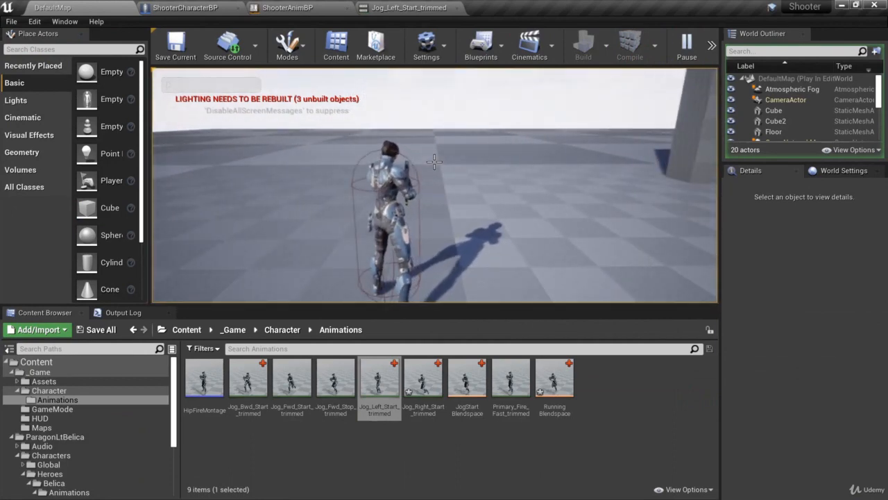
{"action": "key", "text": "a"}
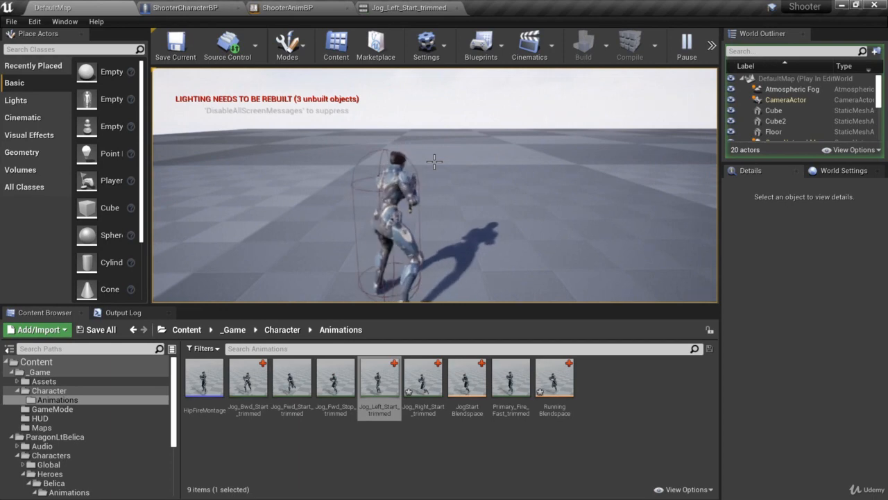
{"action": "key", "text": "a"}
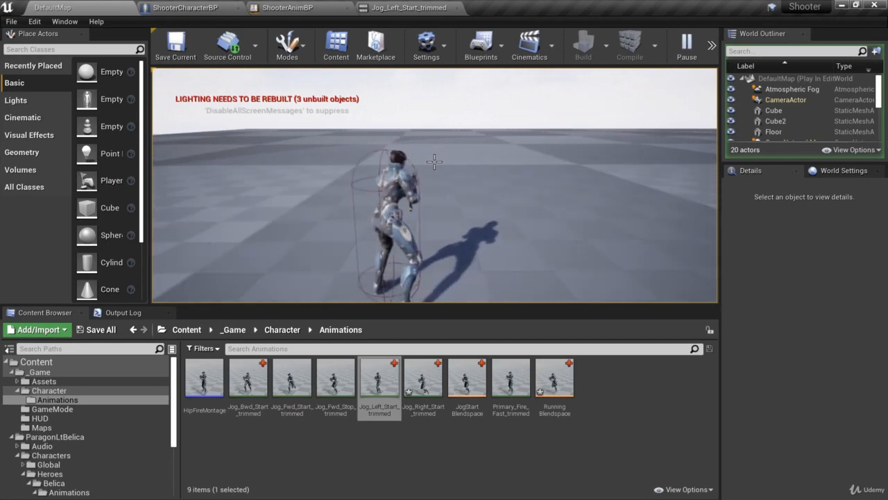
{"action": "key", "text": "a"}
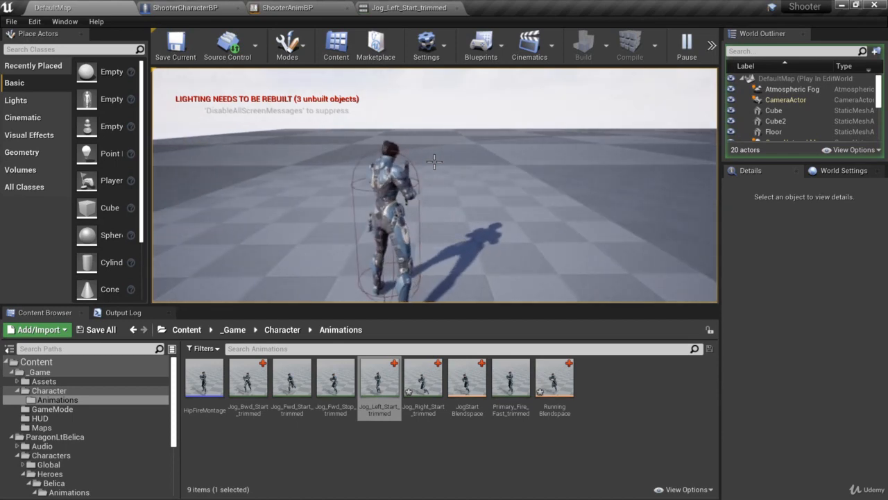
{"action": "key", "text": "a"}
{"action": "key", "text": "Escape"}
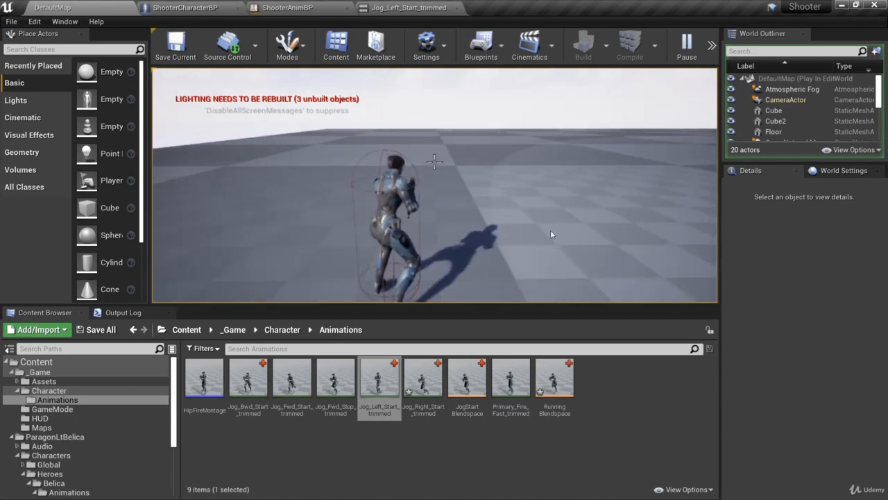
Remove frames 0 to 9 from Jog_Left_Start_trimmed, scrub through the shortened animation, and save it
{"action": "left_click", "coordinate": [408, 8]}
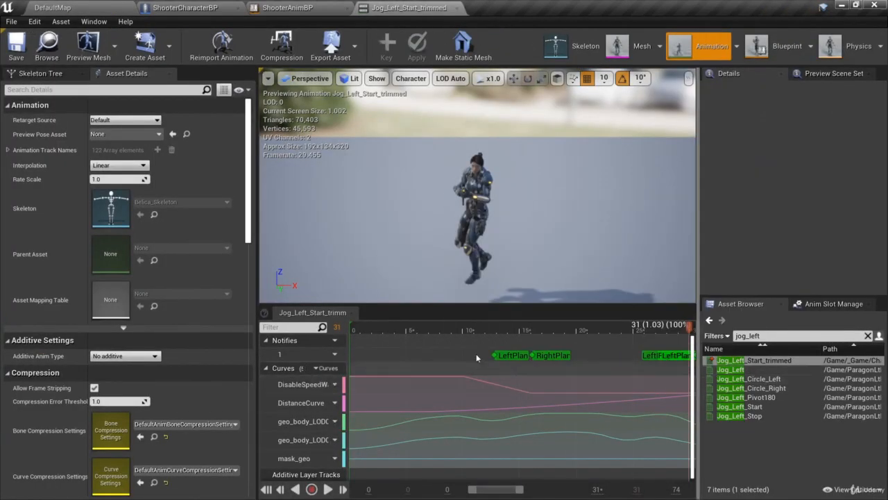
{"action": "left_click", "coordinate": [354, 332]}
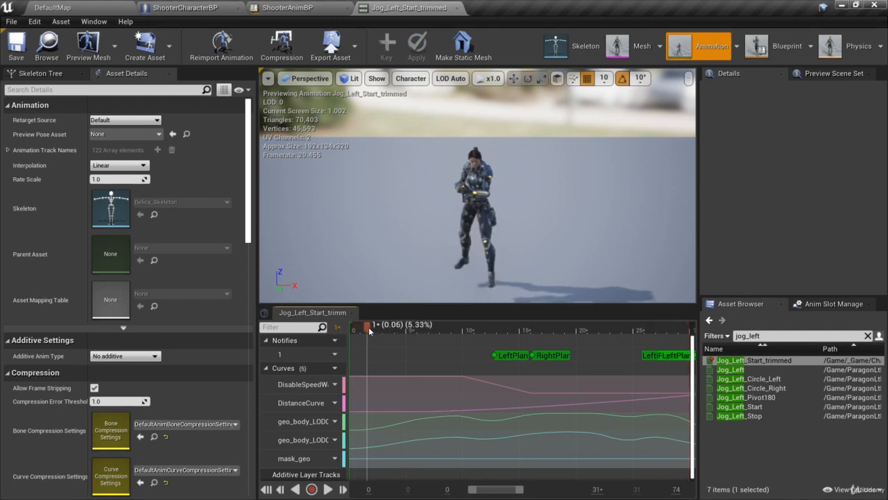
{"action": "left_click_drag", "start_coordinate": [410, 329], "coordinate": [464, 328]}
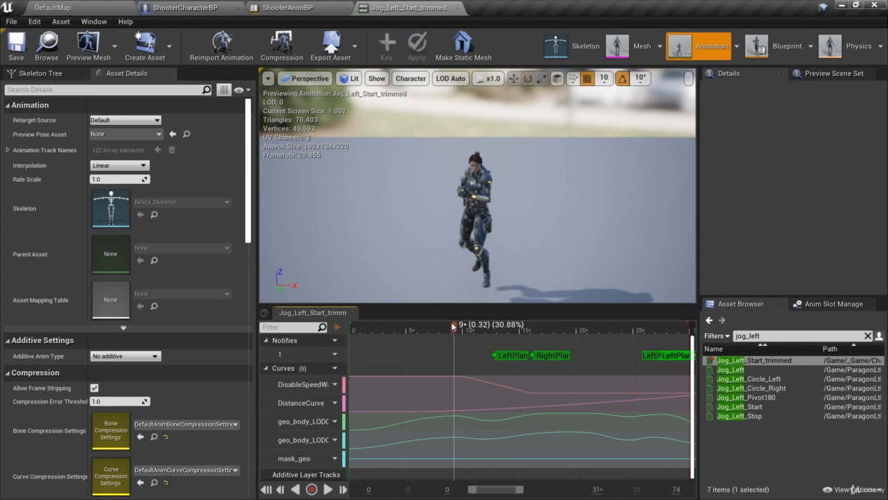
{"action": "right_click", "coordinate": [453, 326]}
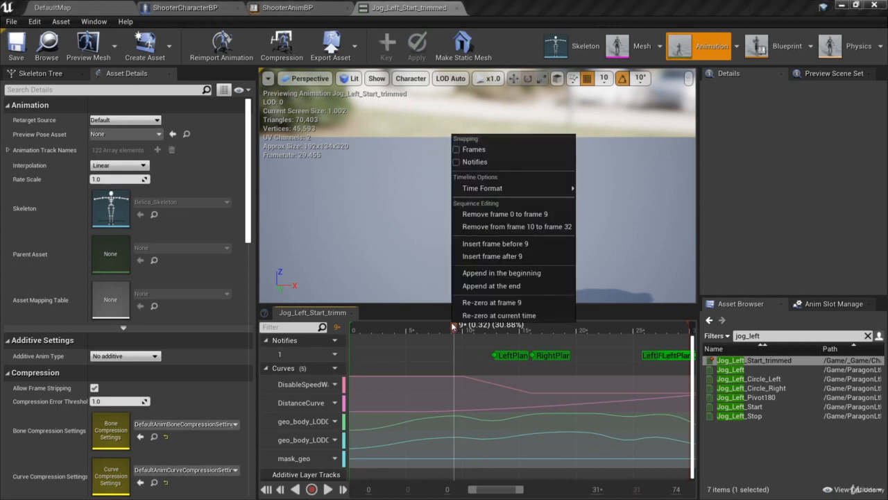
{"action": "left_click", "coordinate": [539, 215]}
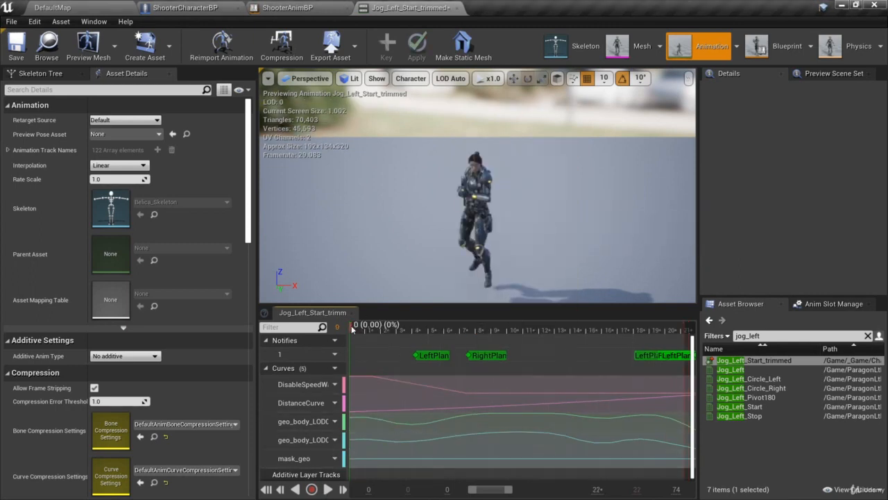
{"action": "left_click_drag", "start_coordinate": [354, 328], "coordinate": [686, 326]}
{"action": "key", "text": "ctrl+s"}
Play DefaultMap again to test jog starts to the left, right and backward, and end the play session
{"action": "left_click", "coordinate": [52, 8]}
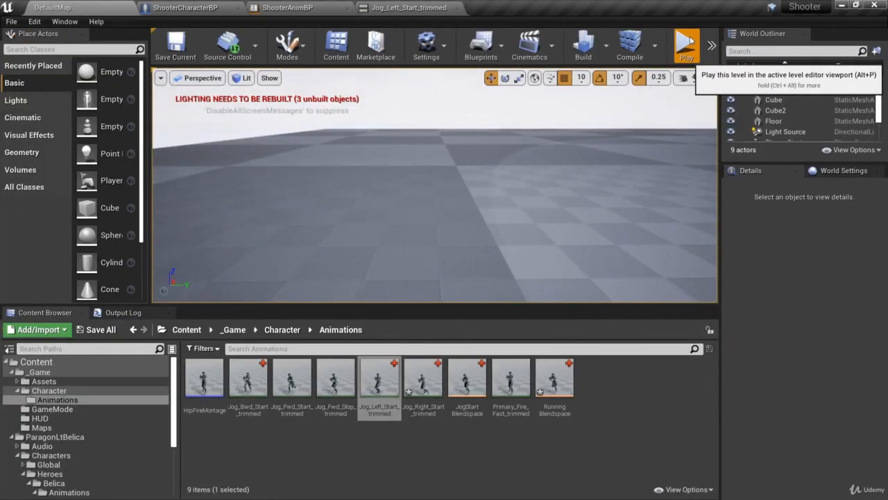
{"action": "left_click", "coordinate": [631, 45]}
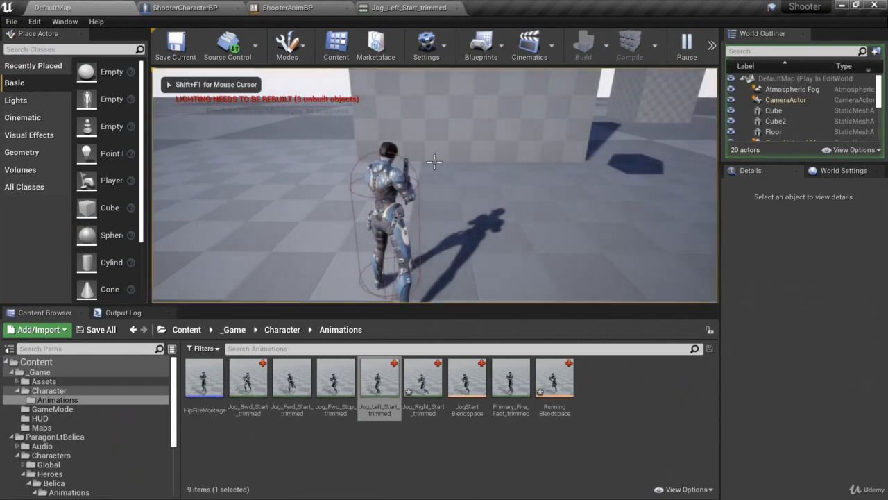
{"action": "key", "text": "a"}
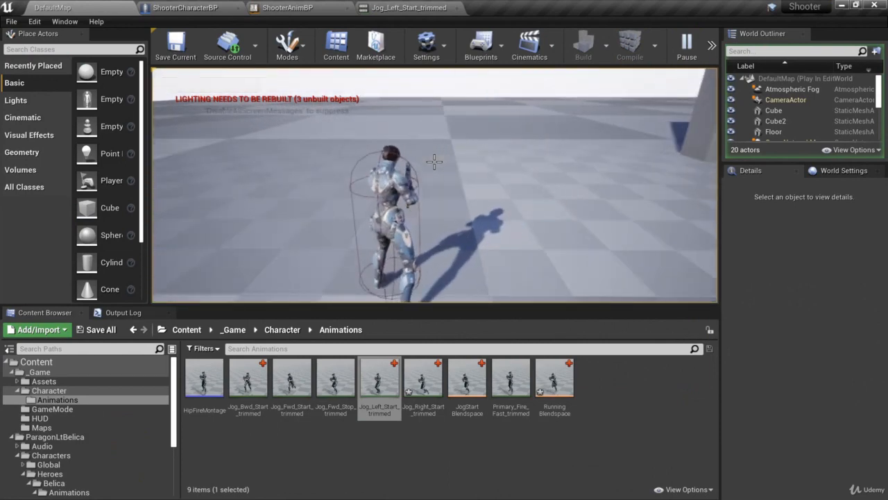
{"action": "key", "text": "a"}
{"action": "key", "text": "d"}
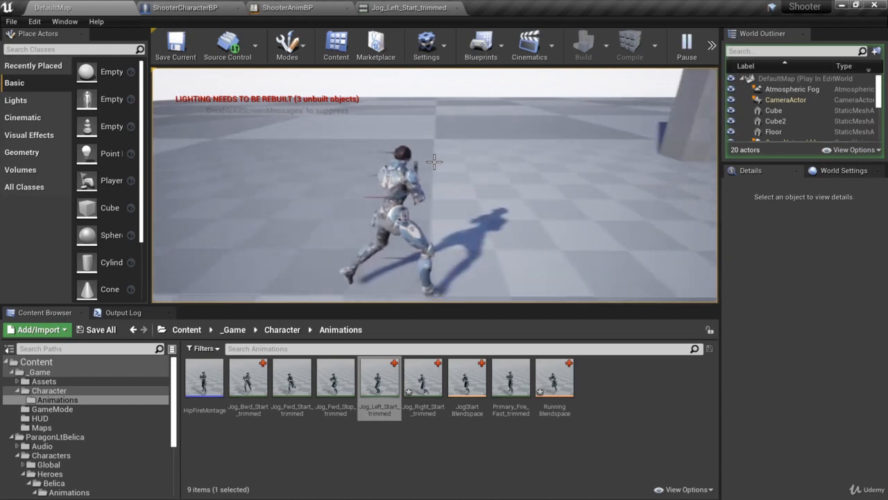
{"action": "key", "text": "s"}
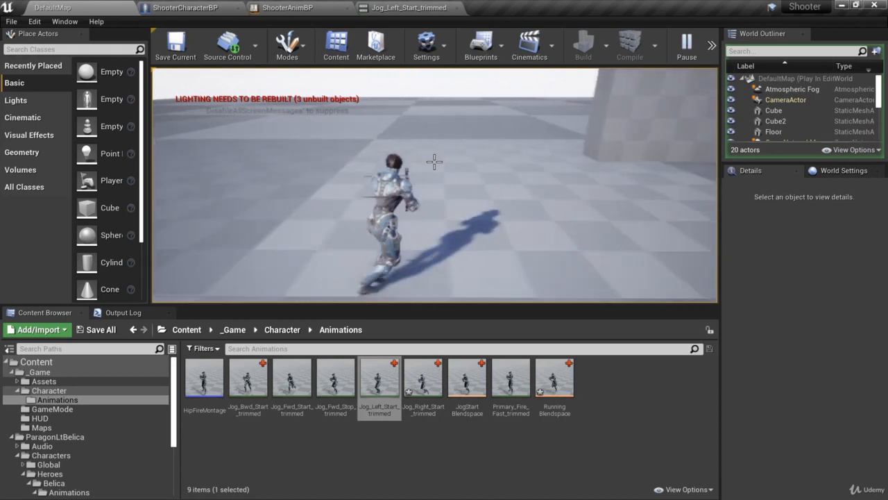
{"action": "key", "text": "Escape"}
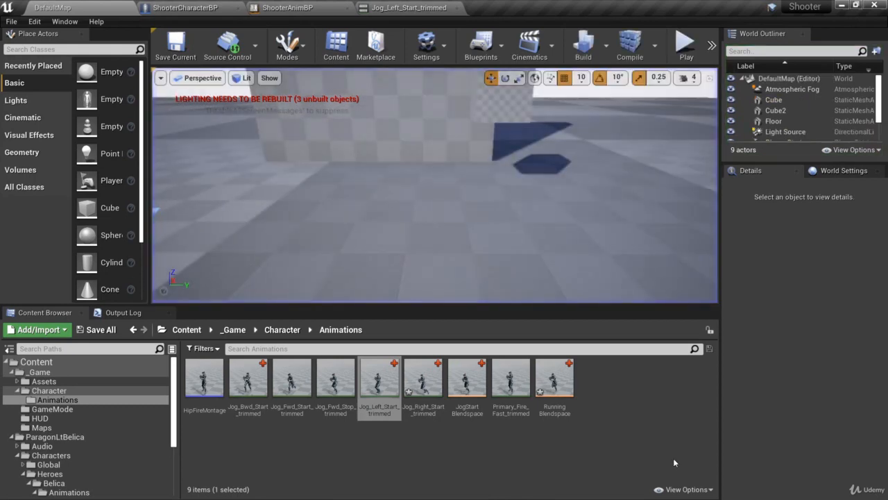
Open Jog_Right_Start_trimmed, scrub through its opening frames, save the animation, and return to DefaultMap
{"action": "double_click", "coordinate": [423, 383]}
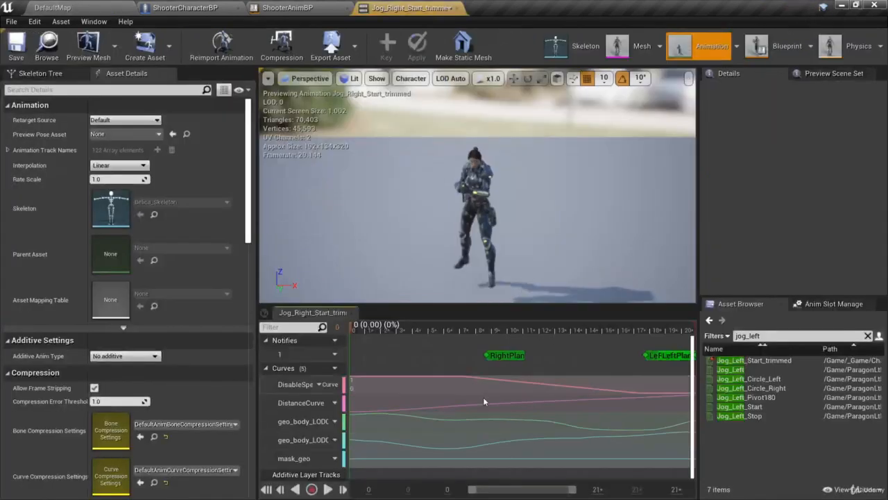
{"action": "mouse_move", "coordinate": [365, 332]}
{"action": "left_mouse_down"}
{"action": "mouse_move", "coordinate": [397, 333]}
{"action": "mouse_move", "coordinate": [349, 332]}
{"action": "mouse_move", "coordinate": [665, 329]}
{"action": "mouse_move", "coordinate": [350, 332]}
{"action": "left_mouse_up"}
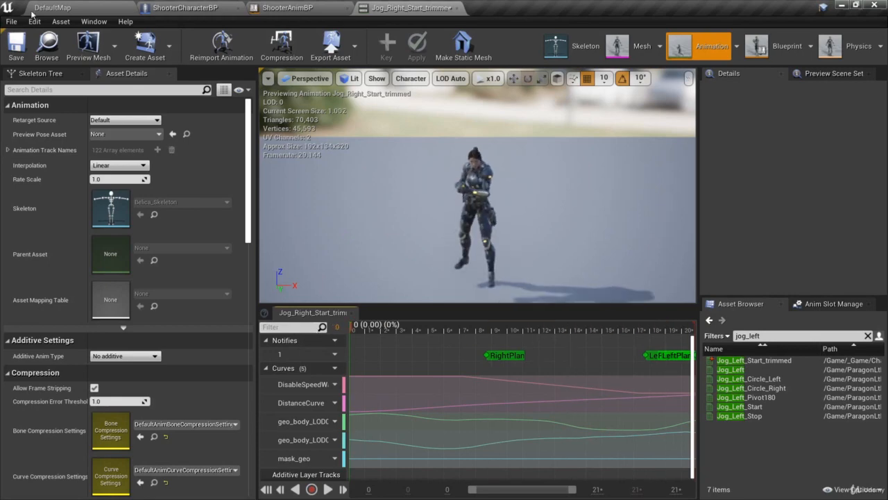
{"action": "left_click", "coordinate": [52, 7]}
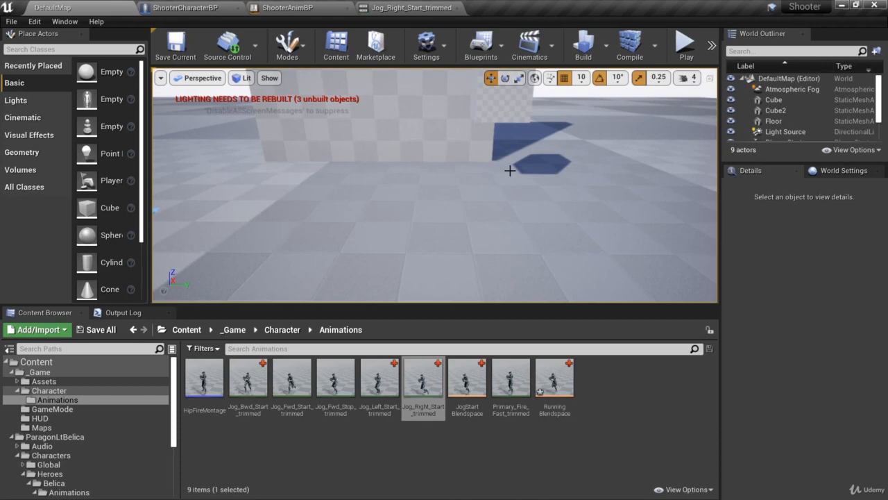
Open JogStartBlendspace from the JogStart state, preview its blend across negative OffsetYaw values, and return to ShooterAnimBP
{"action": "left_click", "coordinate": [286, 8]}
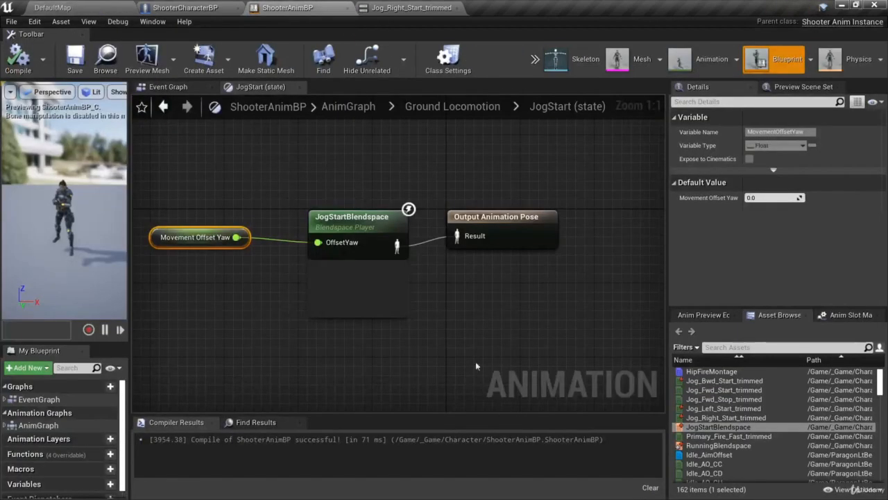
{"action": "double_click", "coordinate": [361, 221]}
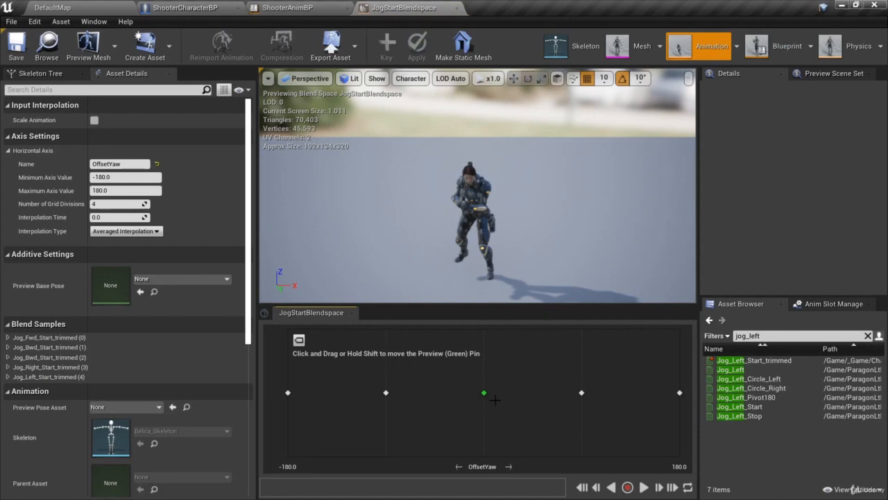
{"action": "left_click_drag", "start_coordinate": [496, 400], "coordinate": [334, 403]}
{"action": "left_click", "coordinate": [286, 7]}
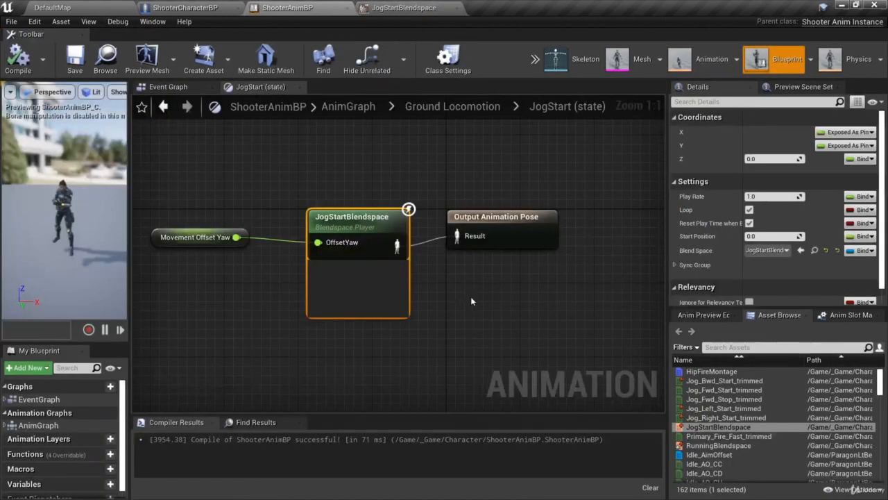
Move the JogStartBlendspace node slightly closer to Movement Offset Yaw, deselect it, and return to the Ground Locomotion state machine
{"action": "right_click_drag", "start_coordinate": [471, 301], "coordinate": [504, 313]}
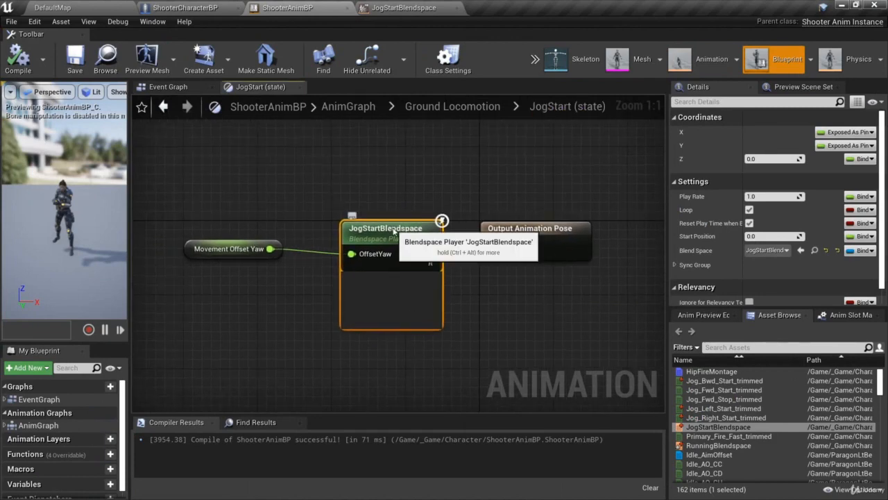
{"action": "mouse_move", "coordinate": [393, 230]}
{"action": "left_mouse_down"}
{"action": "mouse_move", "coordinate": [390, 220]}
{"action": "mouse_move", "coordinate": [385, 231]}
{"action": "left_mouse_up"}
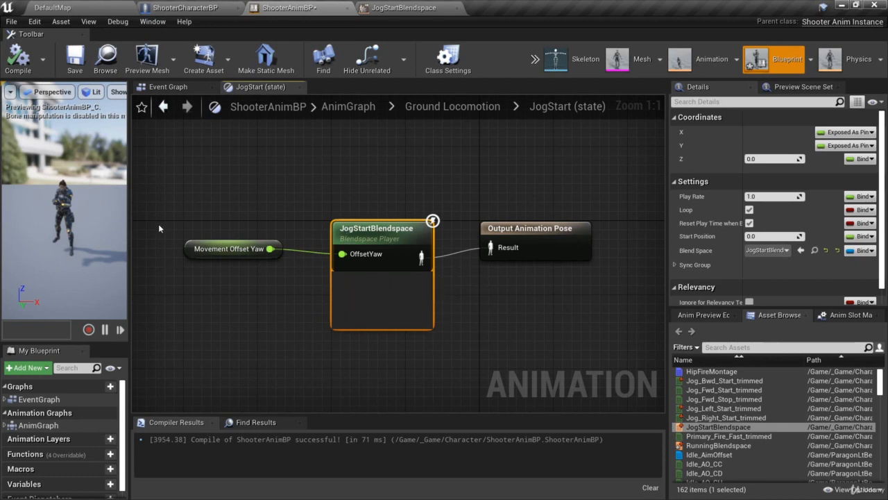
{"action": "left_click_drag", "start_coordinate": [159, 229], "coordinate": [306, 271]}
{"action": "left_click", "coordinate": [270, 285]}
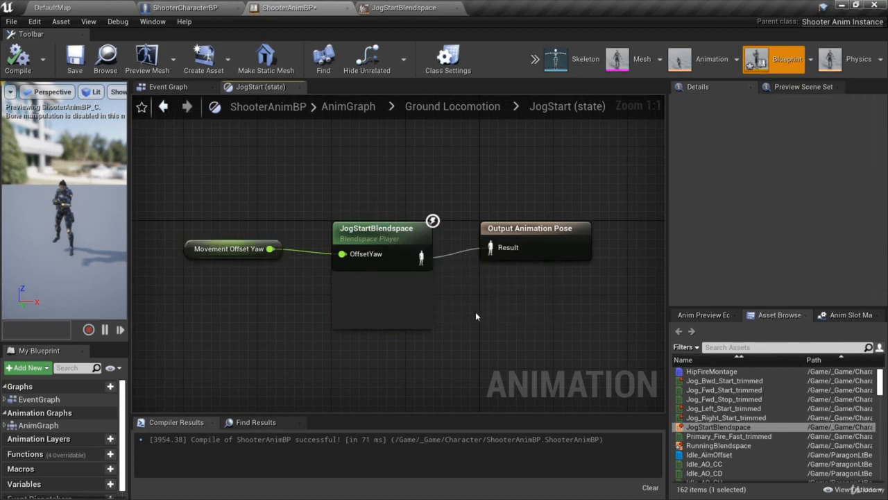
{"action": "left_click", "coordinate": [489, 109]}
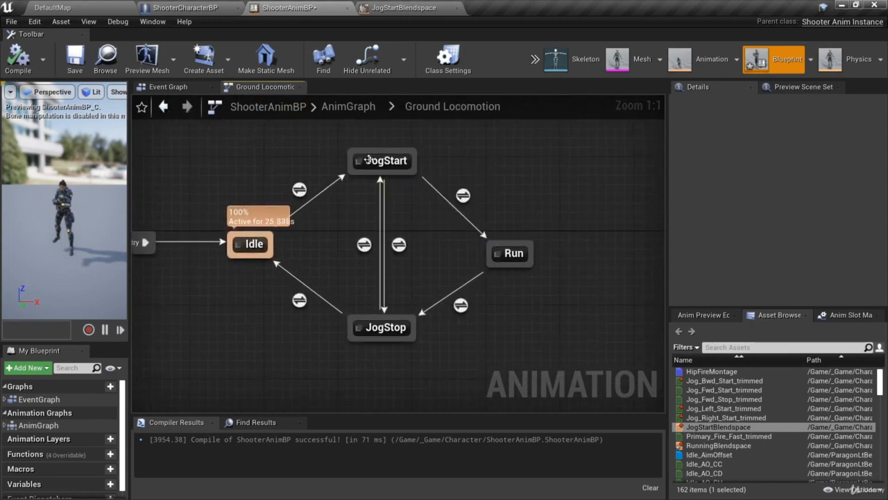